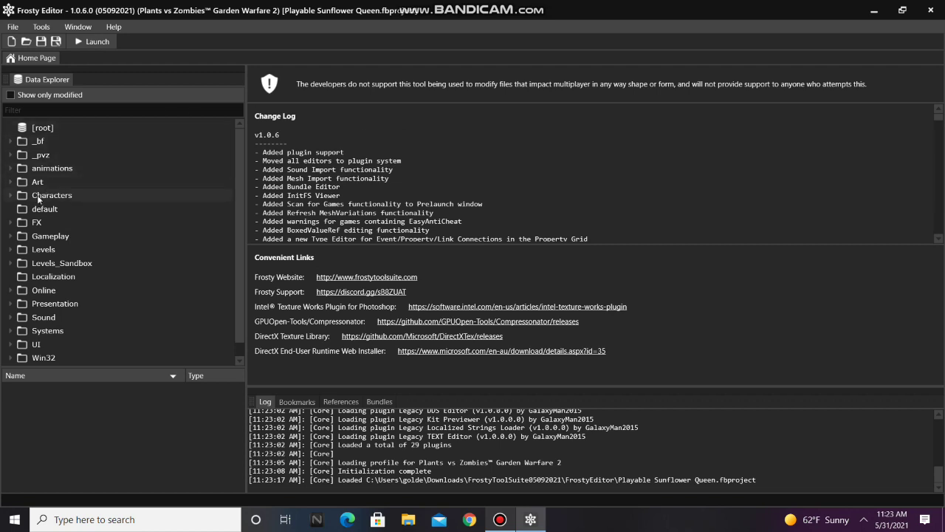
Browse Gameplay > Soldiers > Human > Audio and open the Audio_Sunflower prefab
left_click(10, 236)
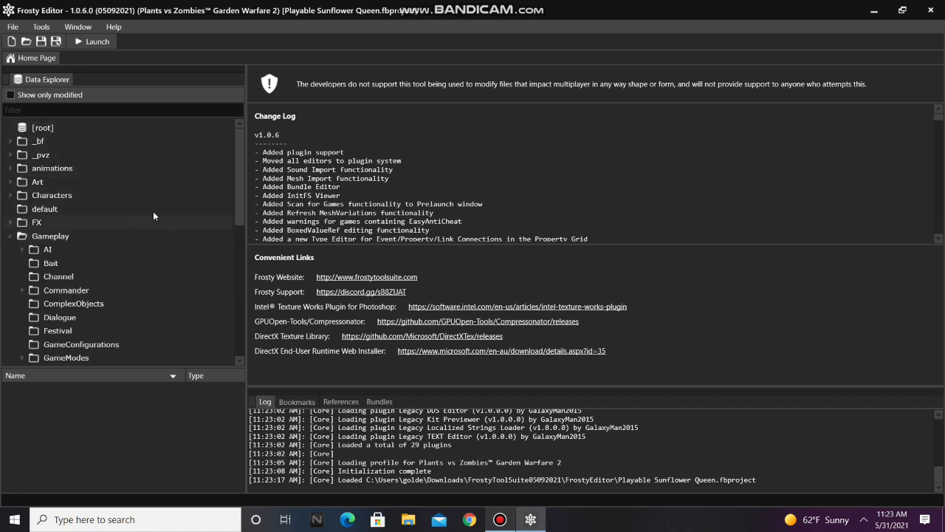
left_click_drag(240, 152, 242, 253)
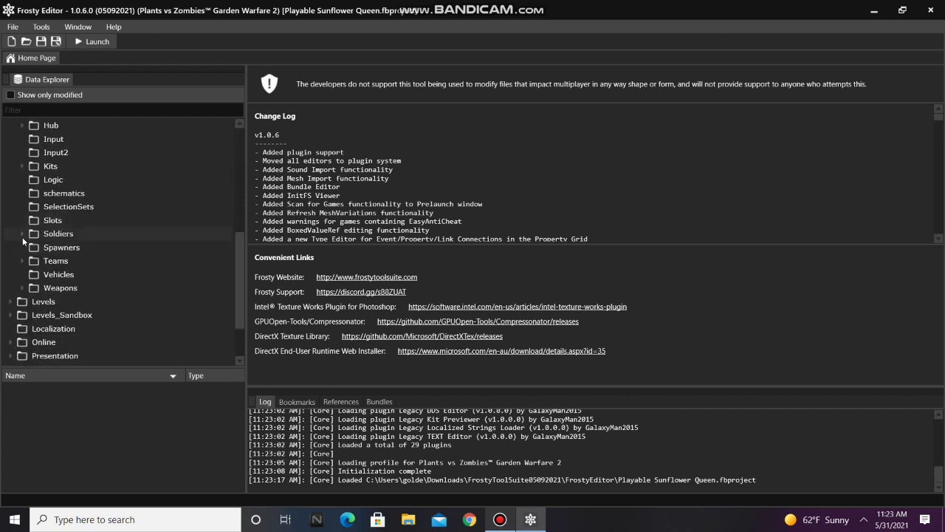
left_click(22, 235)
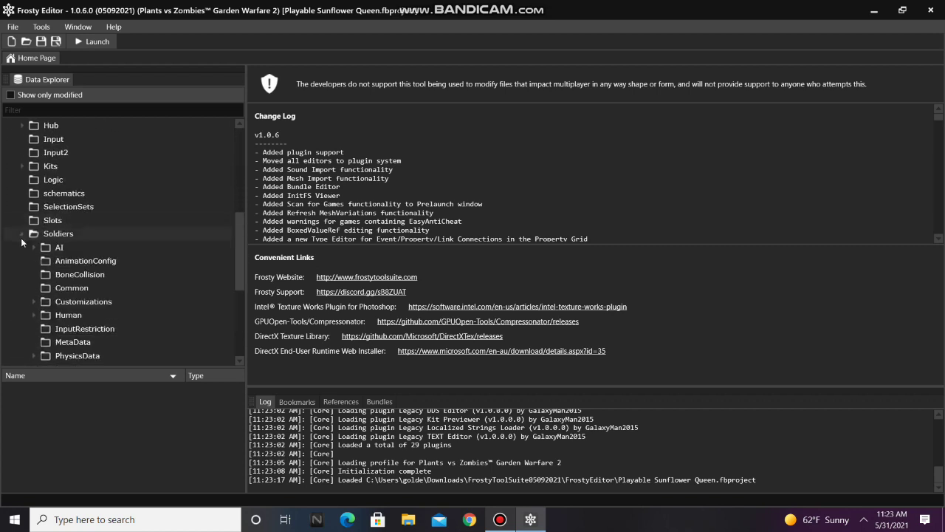
left_click(33, 316)
left_click(77, 344)
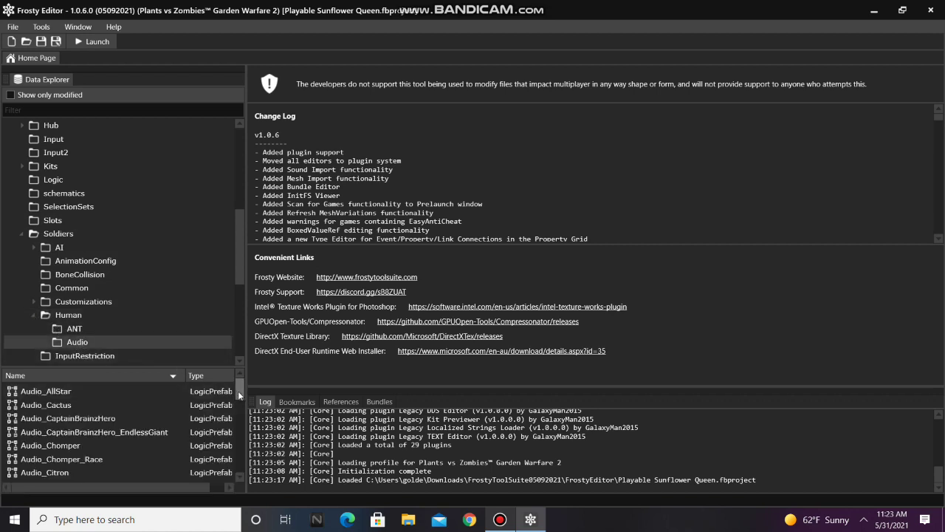
left_click_drag(238, 390, 230, 452)
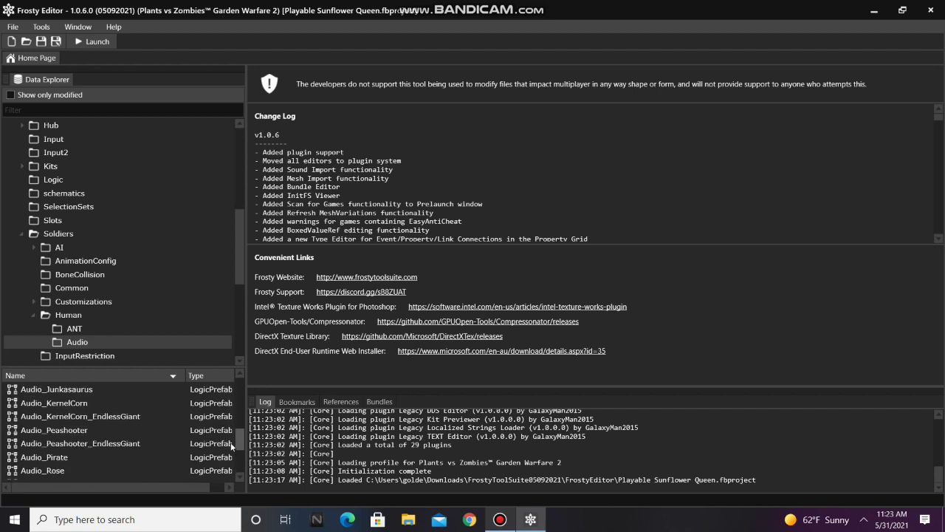
left_click_drag(230, 452, 205, 461)
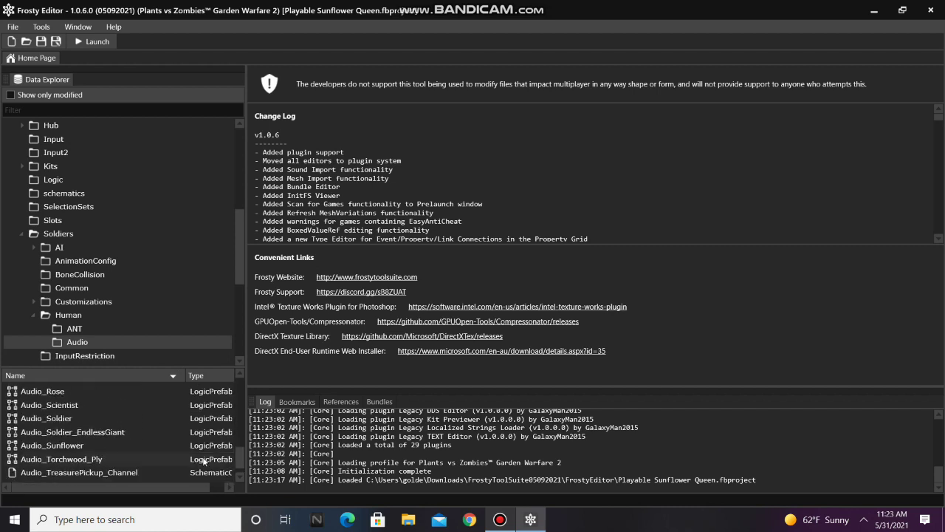
double_click(175, 444)
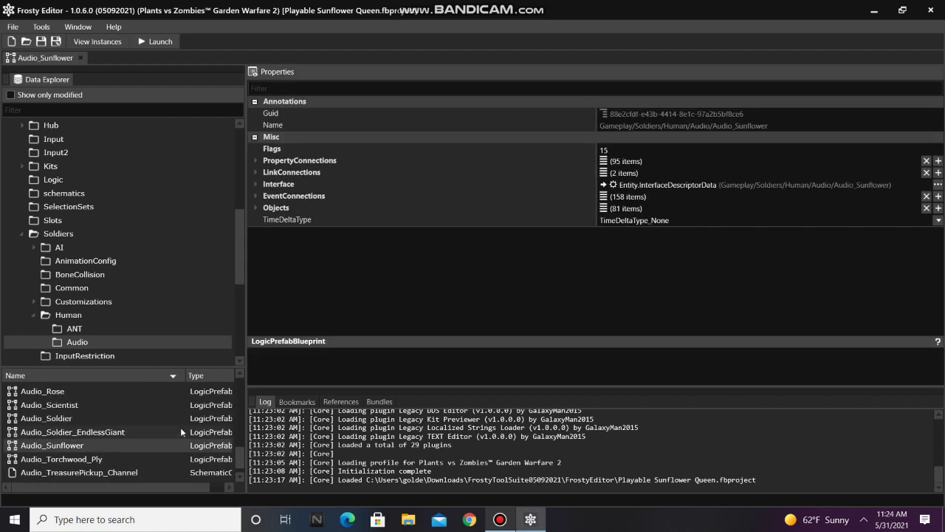
Expand Audio_Sunflower's Objects and reveal entry [75], the UI_KillDing_Sound_Prefab reference
left_click(255, 209)
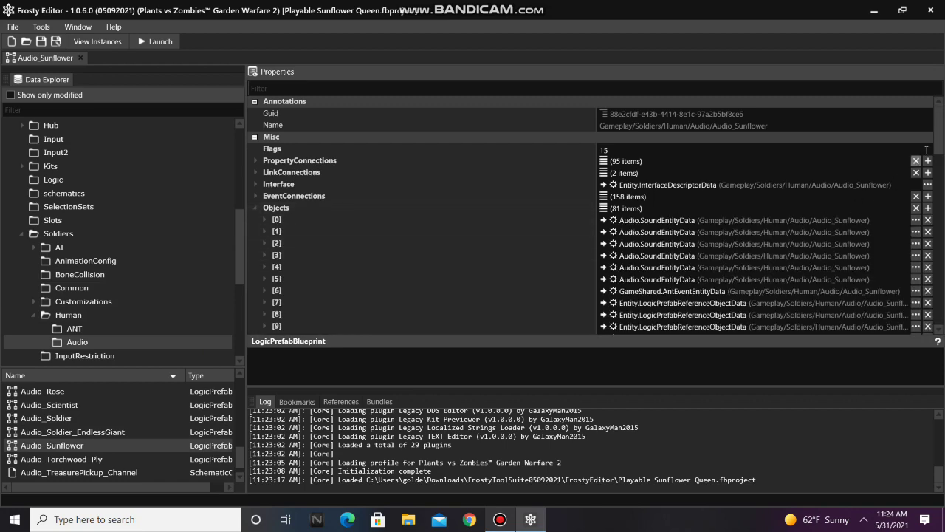
left_click_drag(940, 133, 940, 181)
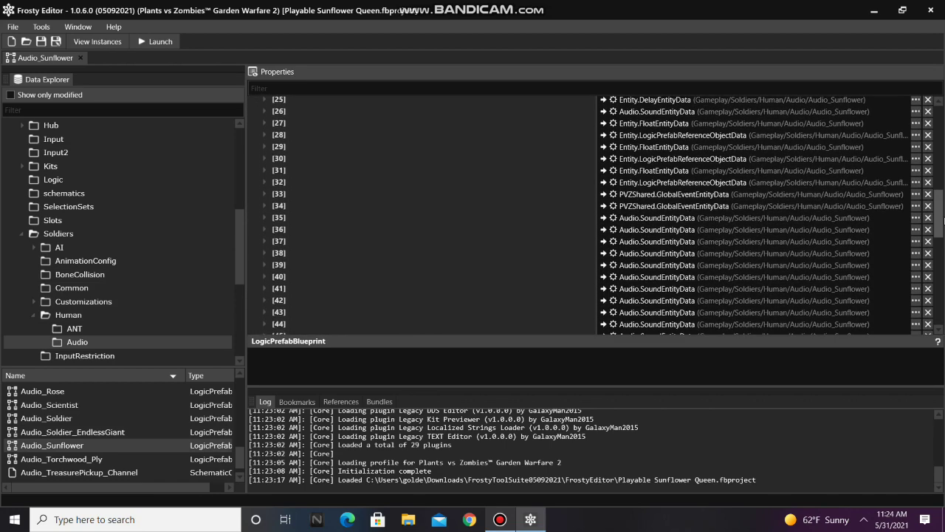
scroll(604, 214, "down", 10)
scroll(603, 215, "down", 3)
scroll(603, 215, "down", 2)
scroll(409, 313, "down", 3)
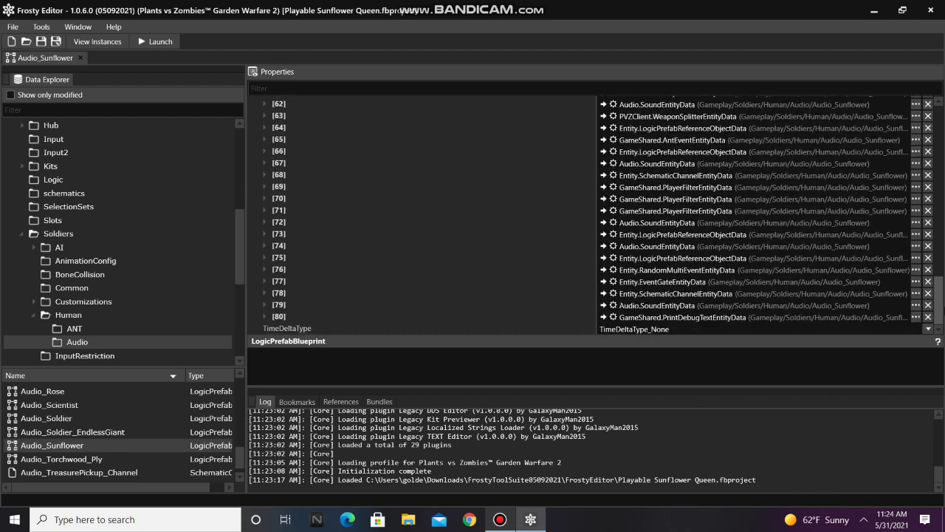
left_click(264, 257)
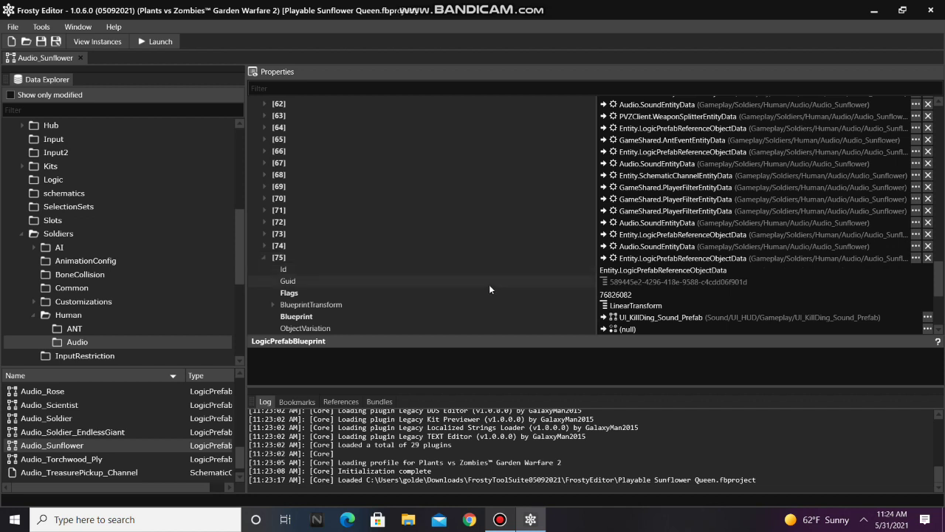
Copy object [75] to the clipboard
scroll(659, 258, "down", 3)
right_click(658, 254)
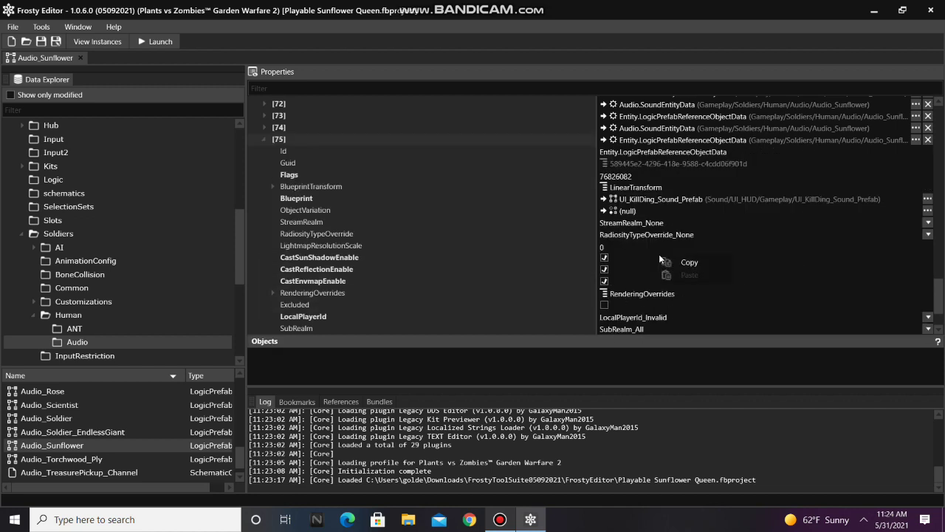
right_click(669, 138)
left_click(689, 143)
left_click(34, 246)
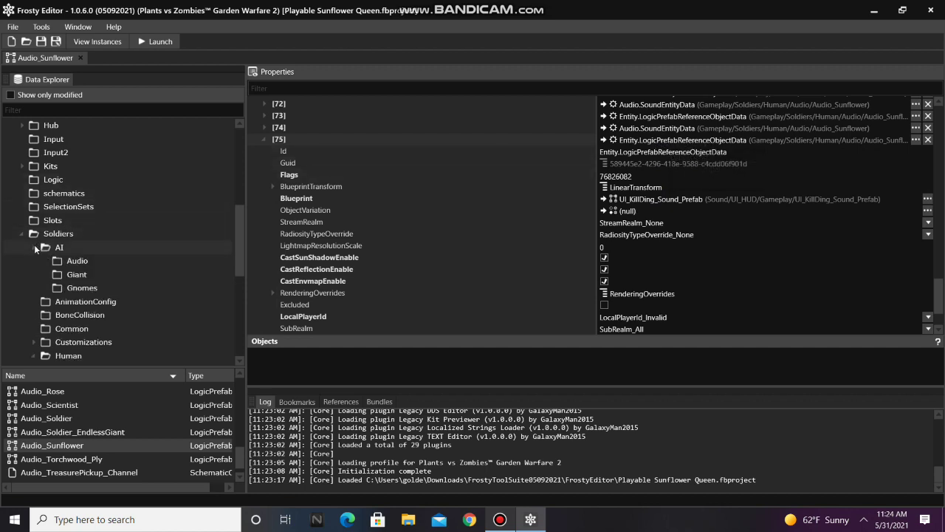
Open Audio_Plant_SunflowerQueen from the AI Audio folder and expand its Objects list
left_click(70, 264)
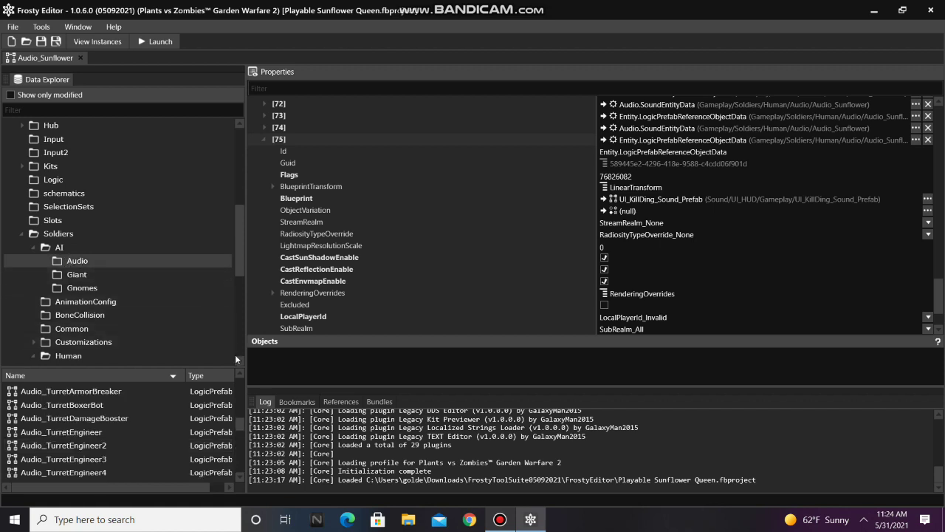
scroll(242, 372, "up", 1)
scroll(241, 372, "up", 2)
scroll(242, 372, "up", 2)
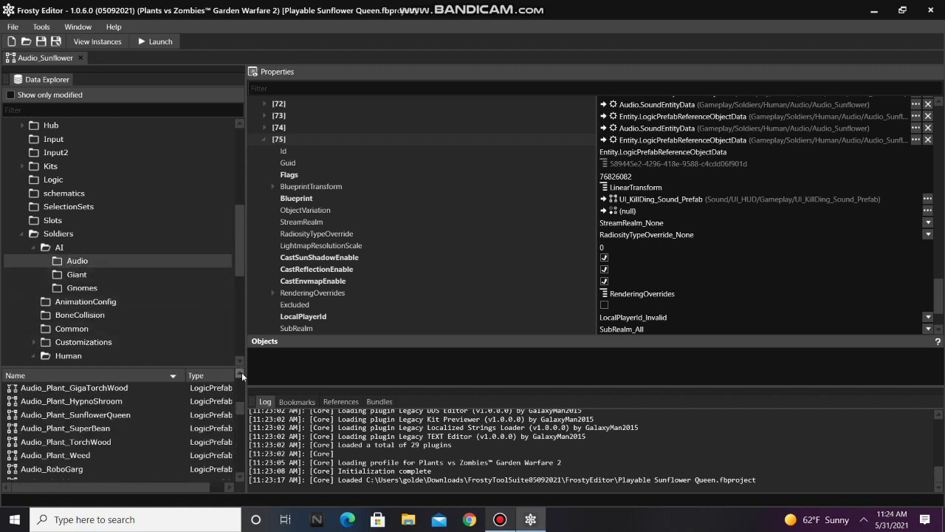
double_click(108, 415)
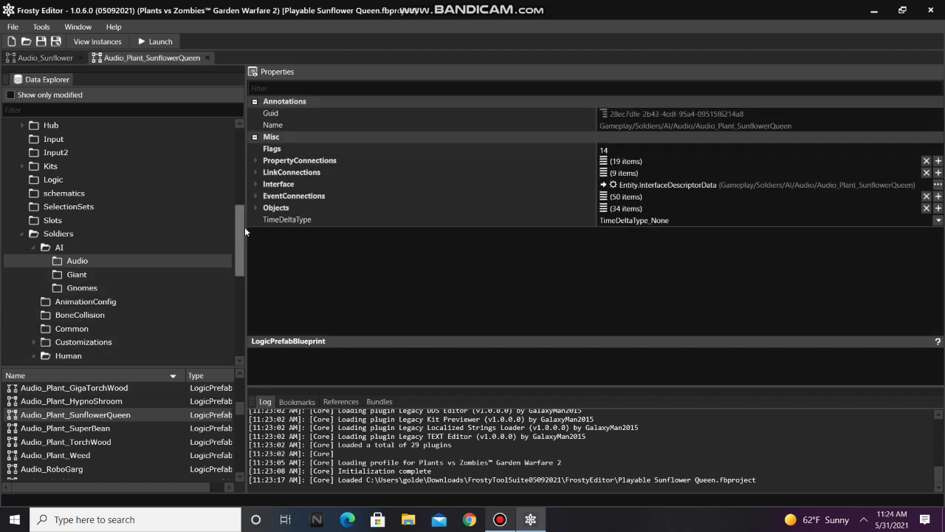
left_click(254, 208)
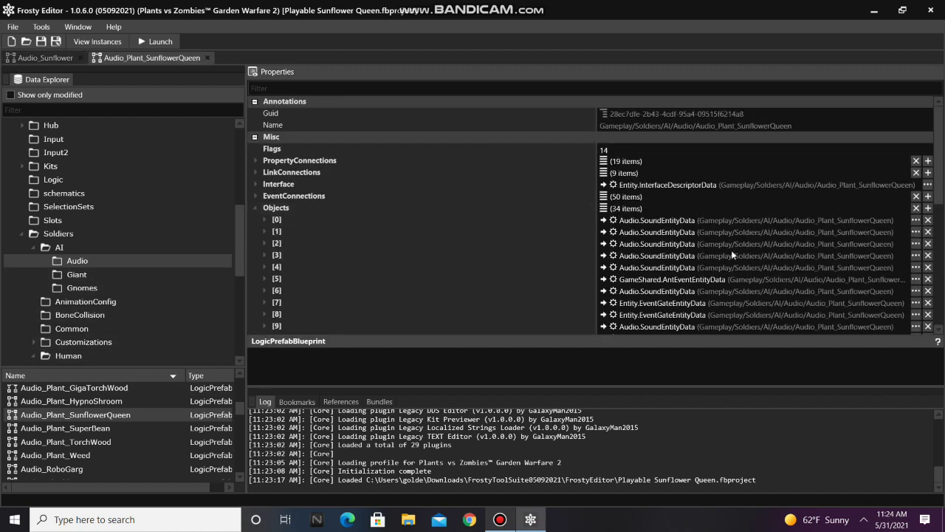
Add a new object [34] and paste the copied kill-ding prefab reference into it
left_click(929, 208)
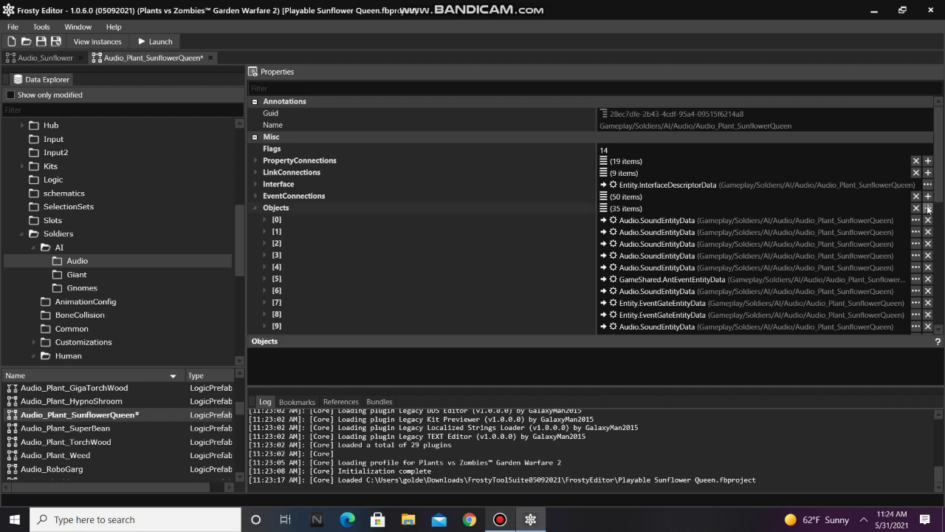
left_click_drag(940, 155, 938, 292)
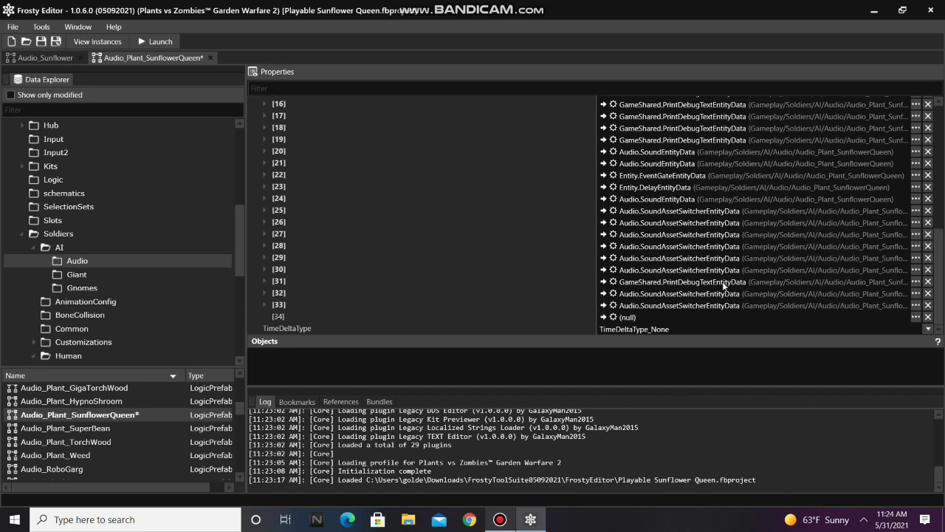
right_click(630, 318)
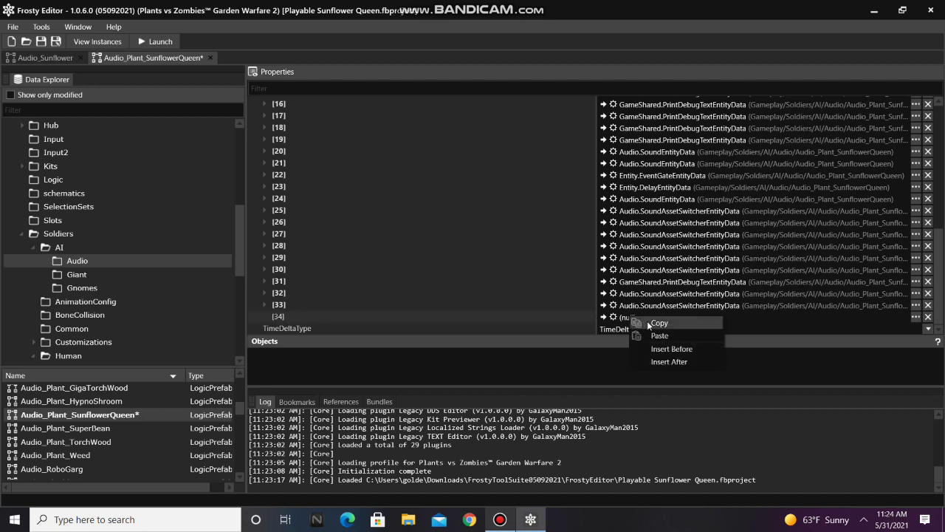
left_click(658, 336)
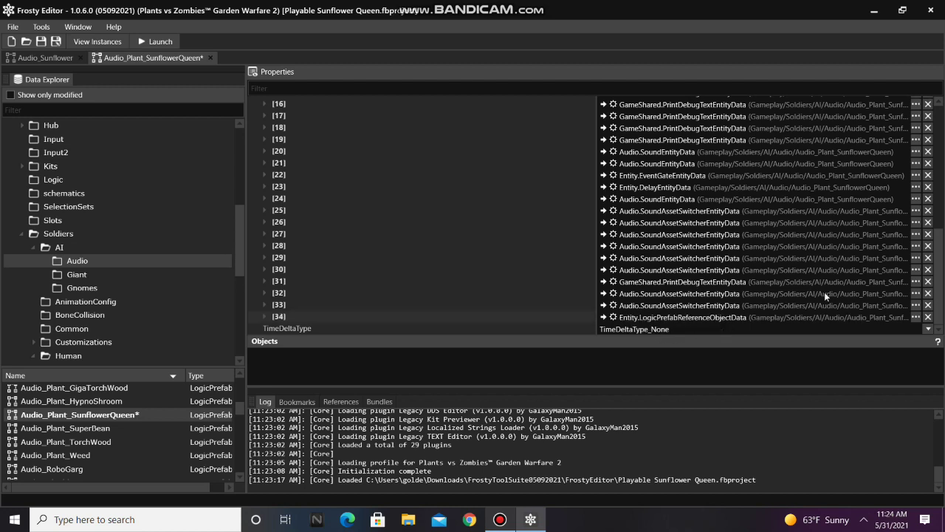
Add a new input event [20] under the prefab's Interface InputEvents
left_click_drag(939, 235, 939, 104)
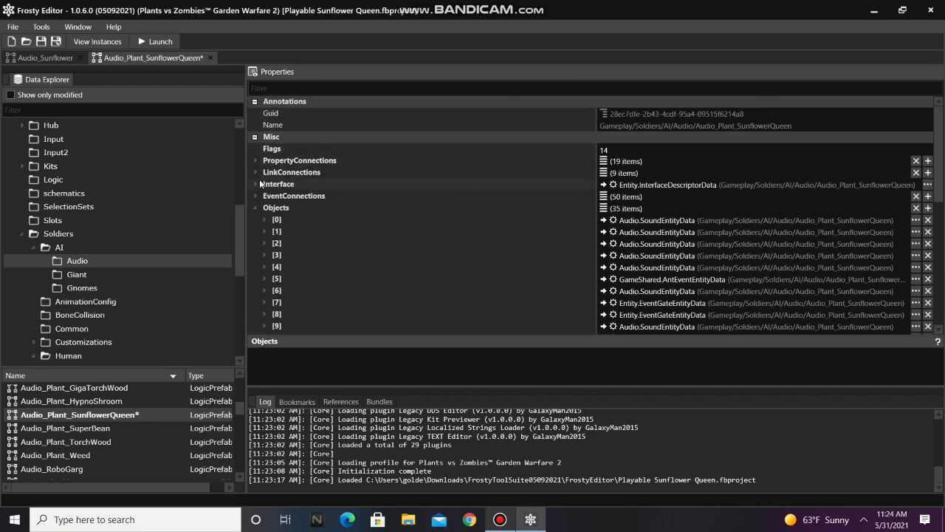
left_click(256, 184)
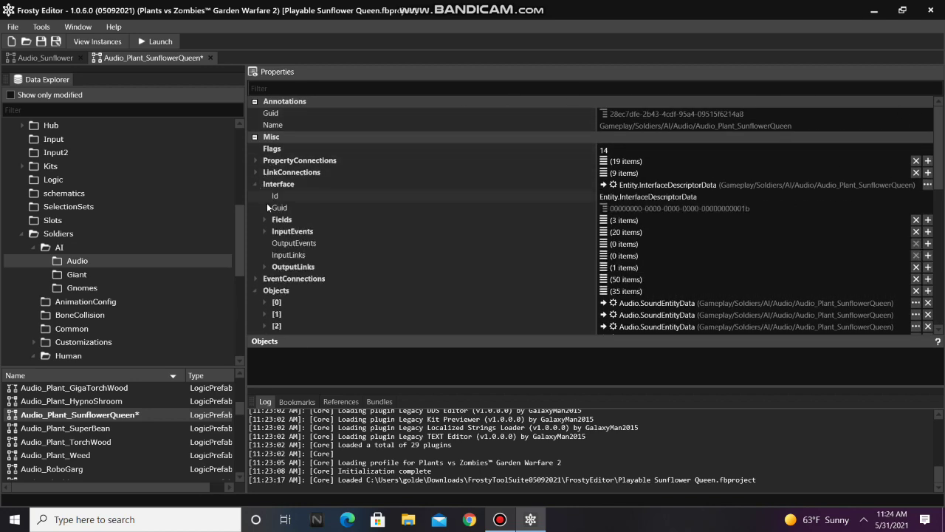
left_click(264, 230)
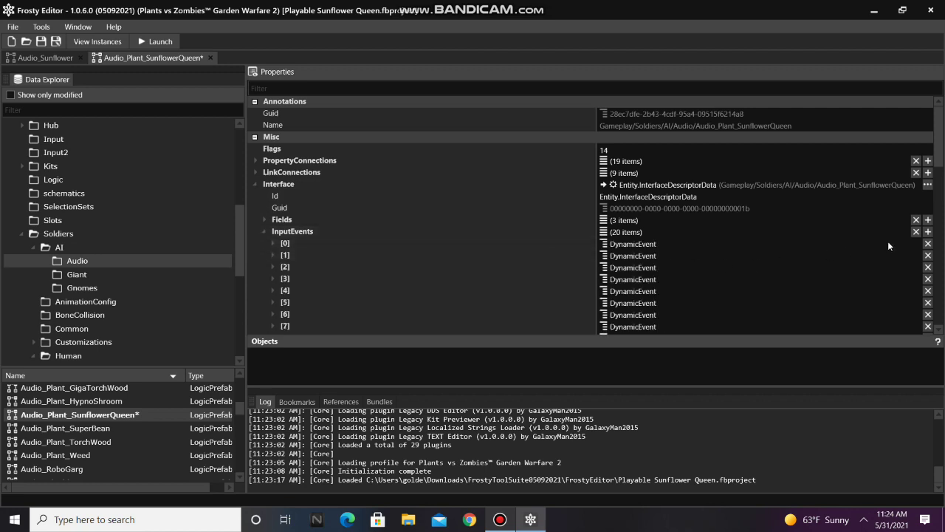
left_click(927, 232)
scroll(936, 198, "down", 1)
scroll(937, 195, "down", 4)
scroll(940, 192, "down", 1)
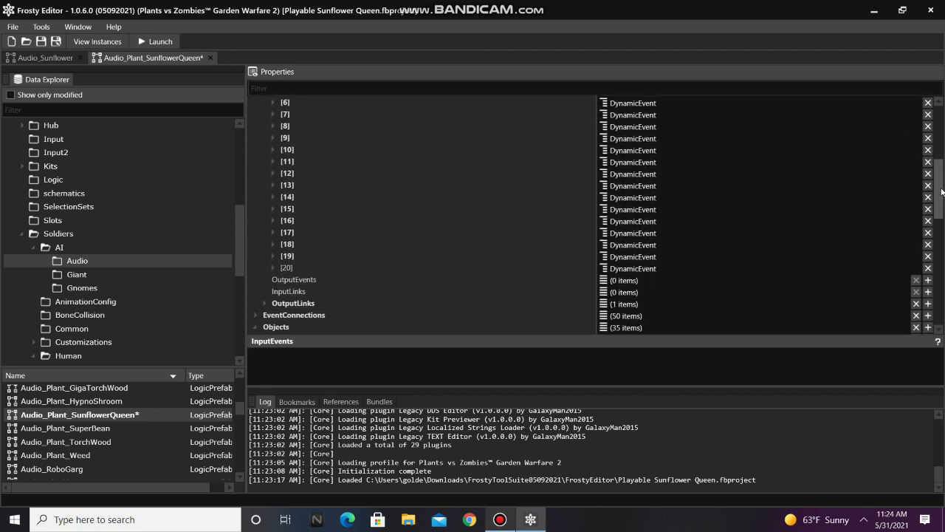
scroll(941, 192, "down", 1)
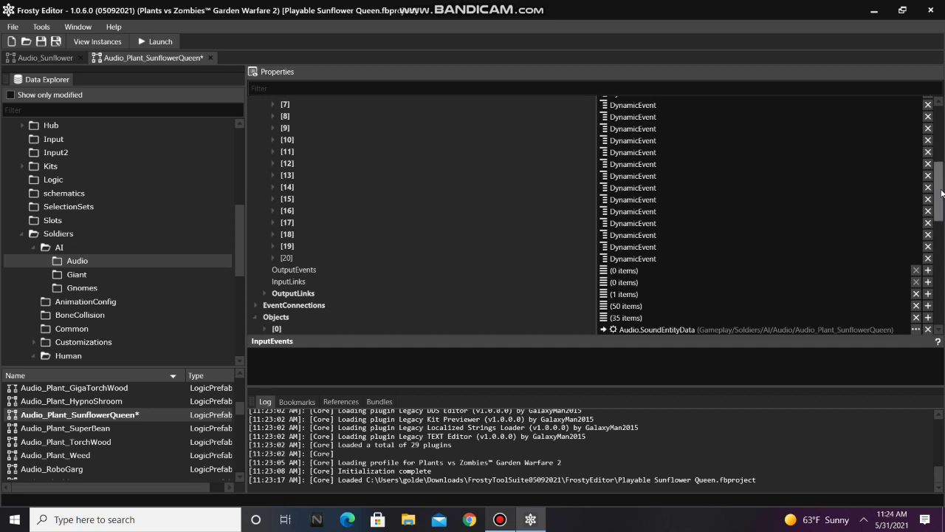
Name input event [20] OnKilledEnemy and copy that name
left_click(273, 259)
left_click(668, 271)
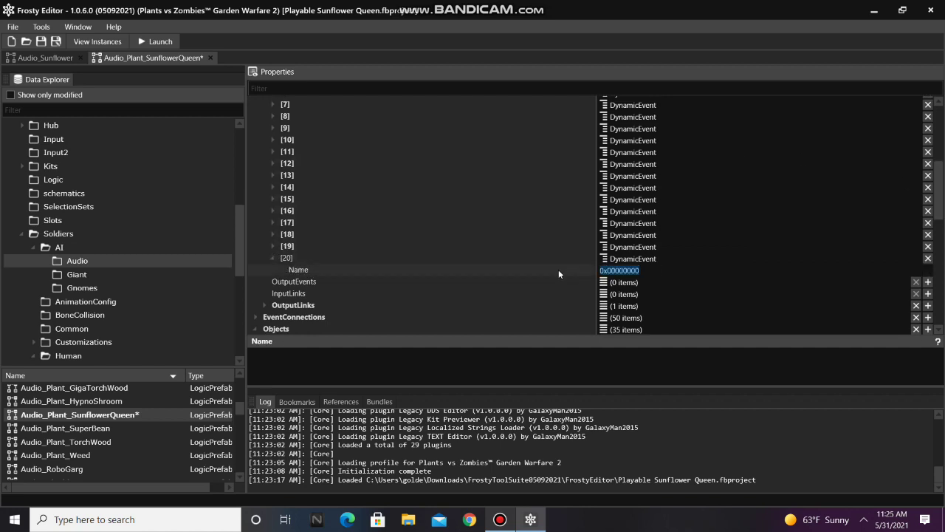
type("0")
type("ledEnem")
type("y")
left_click_drag(659, 269, 597, 269)
key("ctrl+c")
scroll(862, 184, "down", 2)
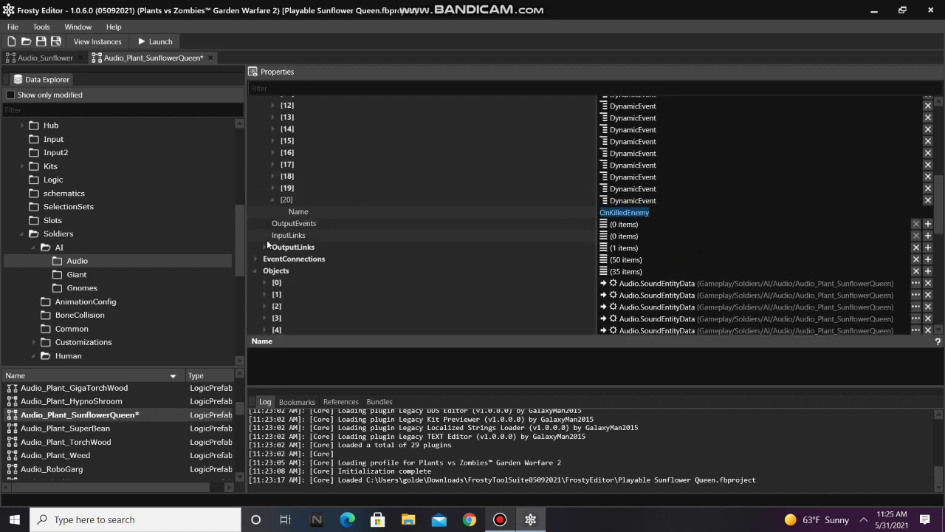
Add event connection [50] from InterfaceDescriptorData to LogicPrefabReferenceObjectData
left_click(254, 259)
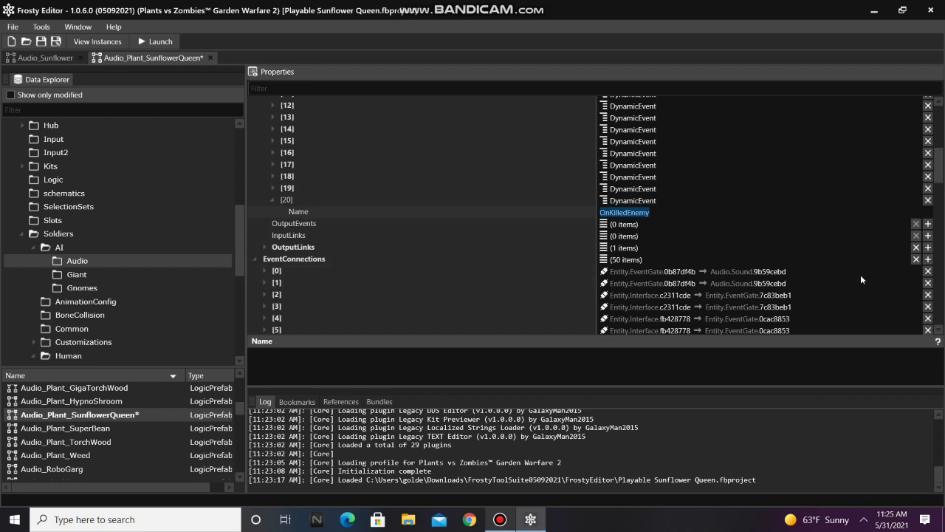
left_click(928, 259)
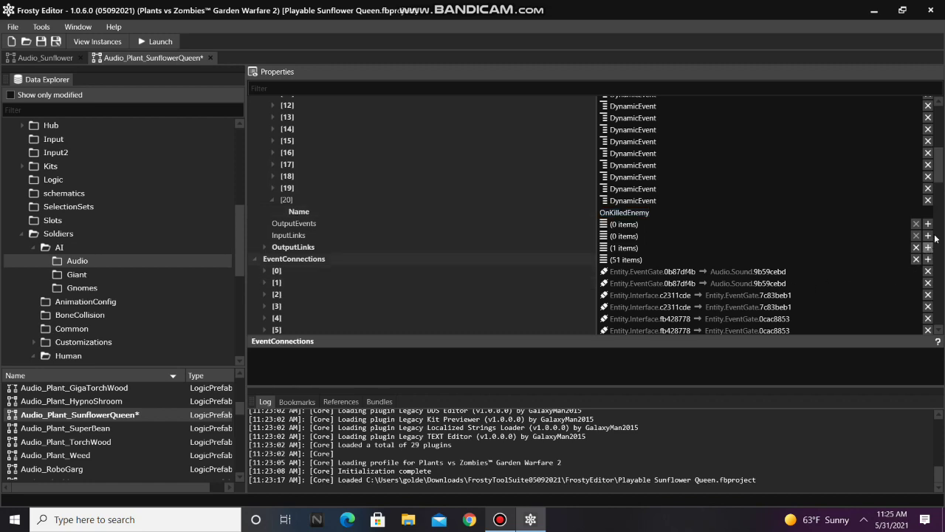
left_click_drag(943, 179, 933, 270)
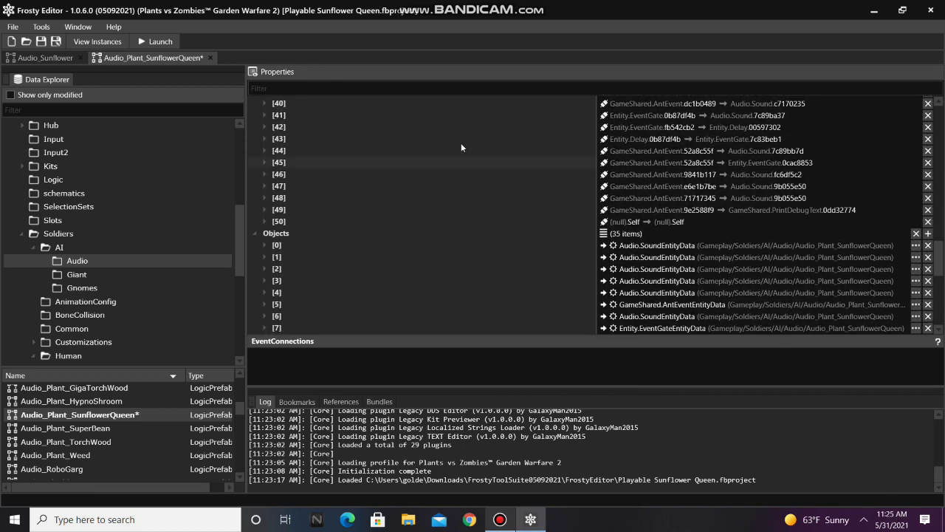
left_click(265, 222)
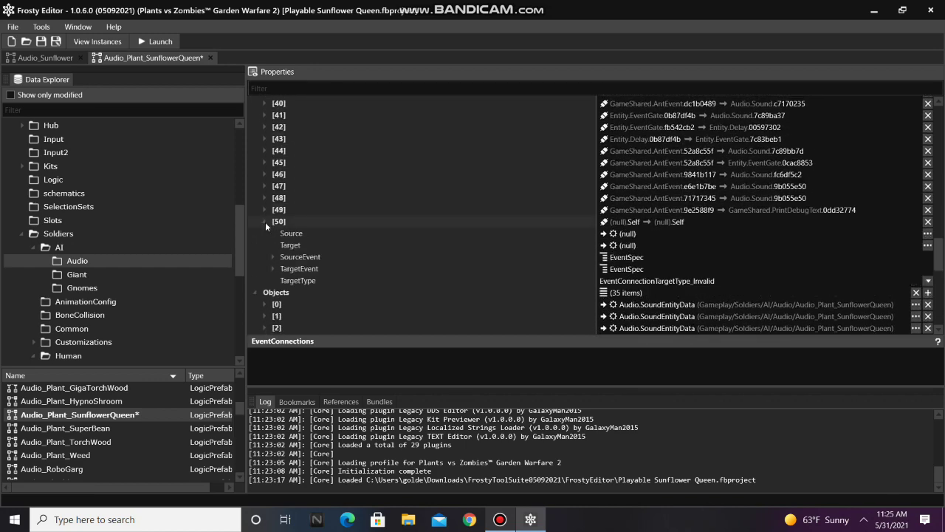
left_click(928, 234)
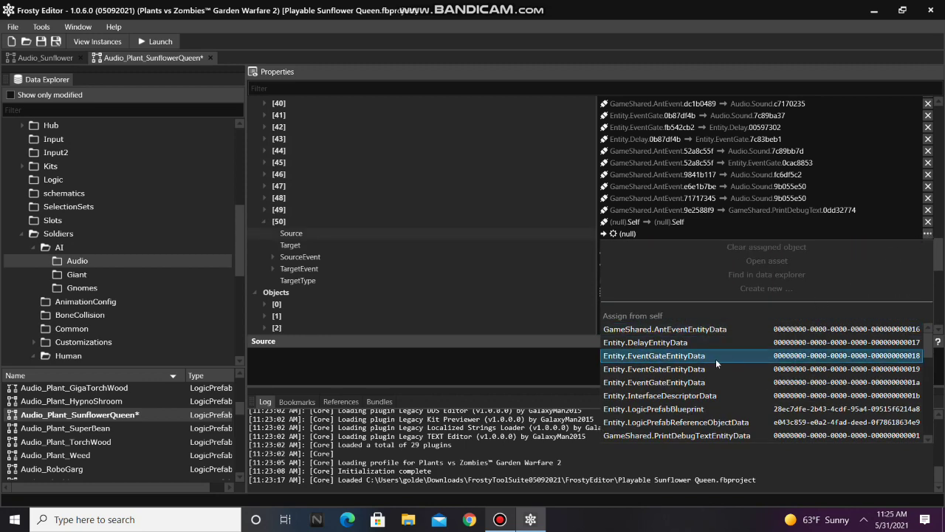
left_click(686, 394)
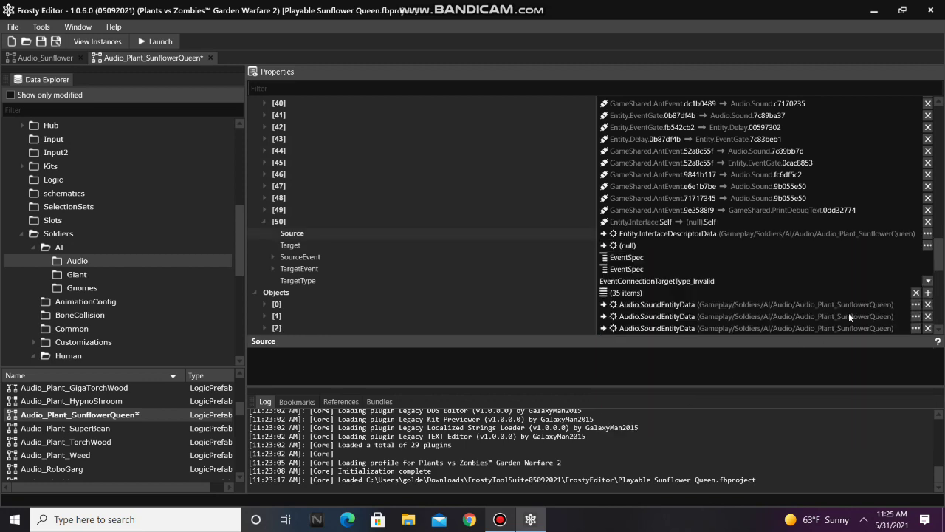
left_click(927, 246)
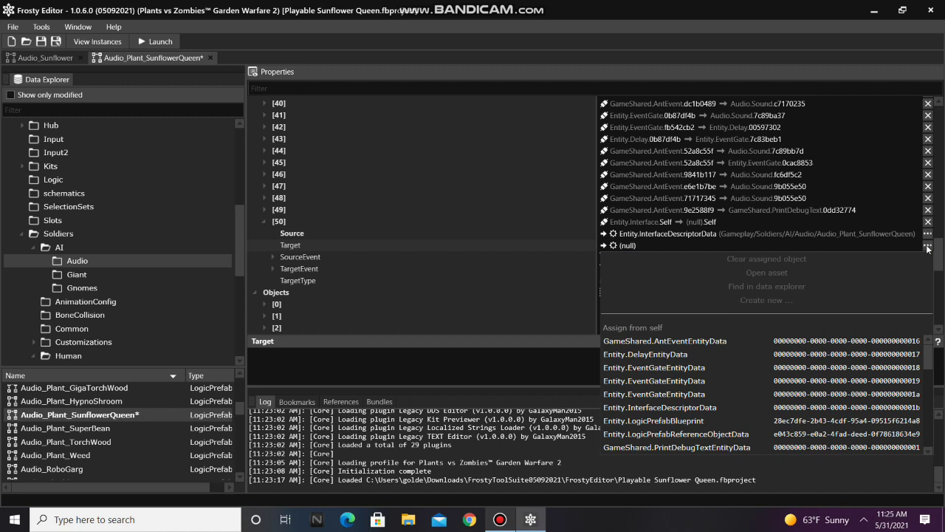
left_click(703, 433)
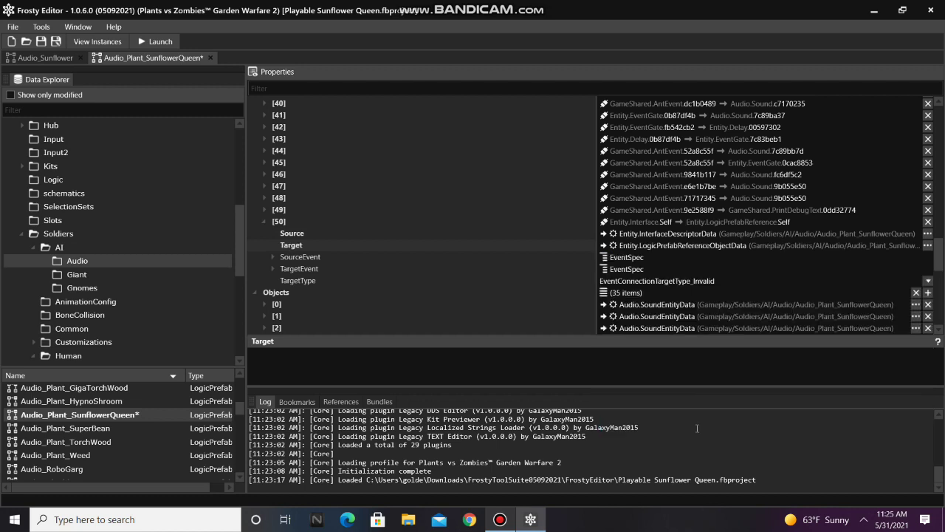
Paste OnKilledEnemy into both source and target event names and set TargetType to Server
left_click(273, 257)
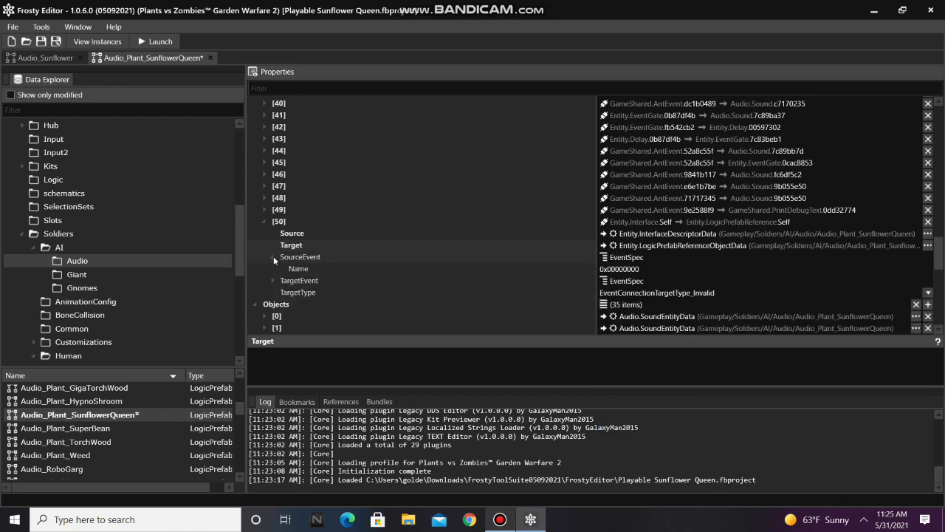
left_click(614, 269)
key("ctrl+v")
left_click(274, 280)
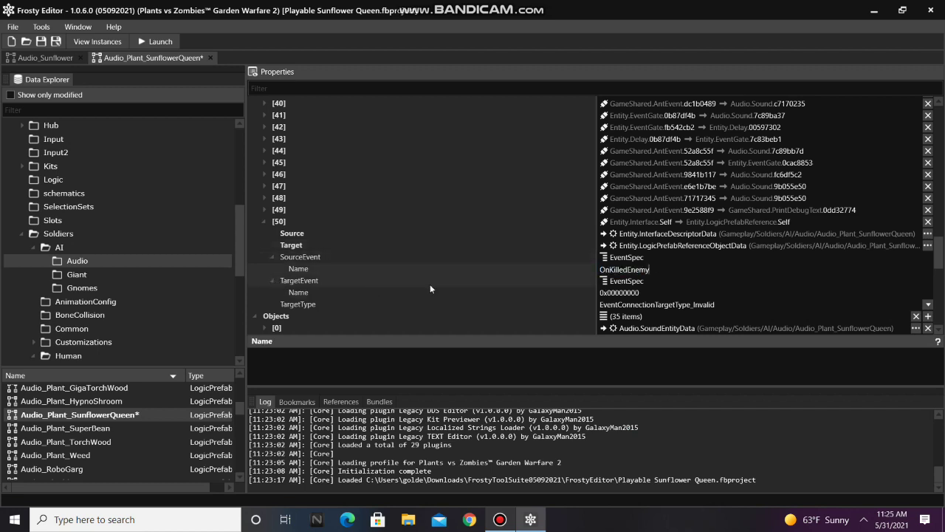
left_click(654, 292)
key("ctrl+v")
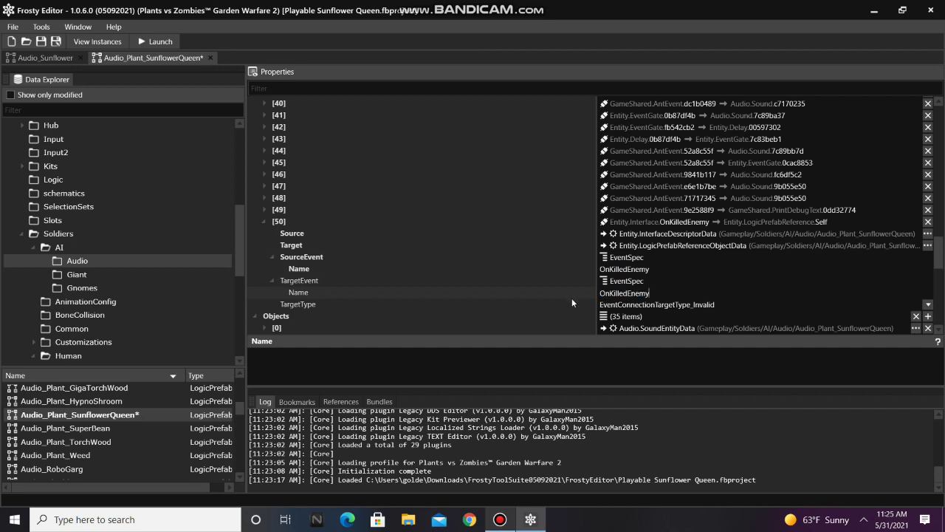
left_click(928, 304)
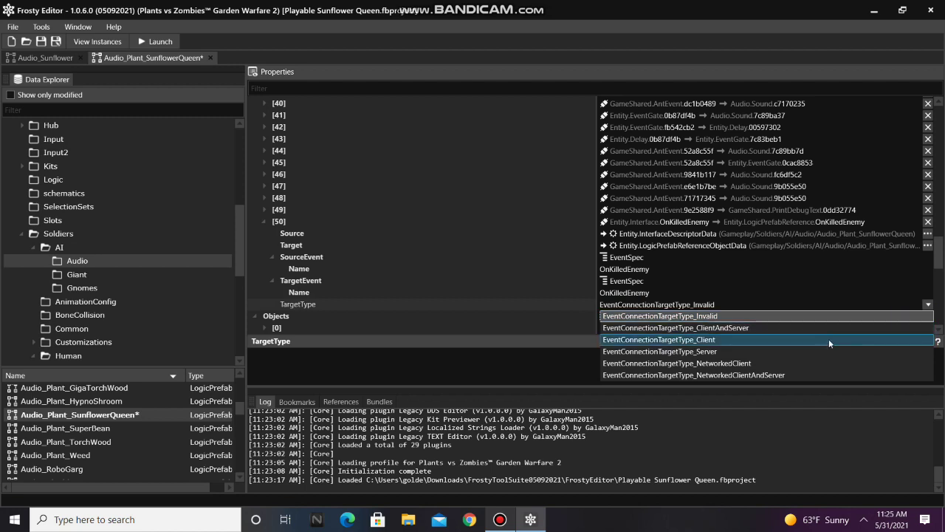
left_click(811, 352)
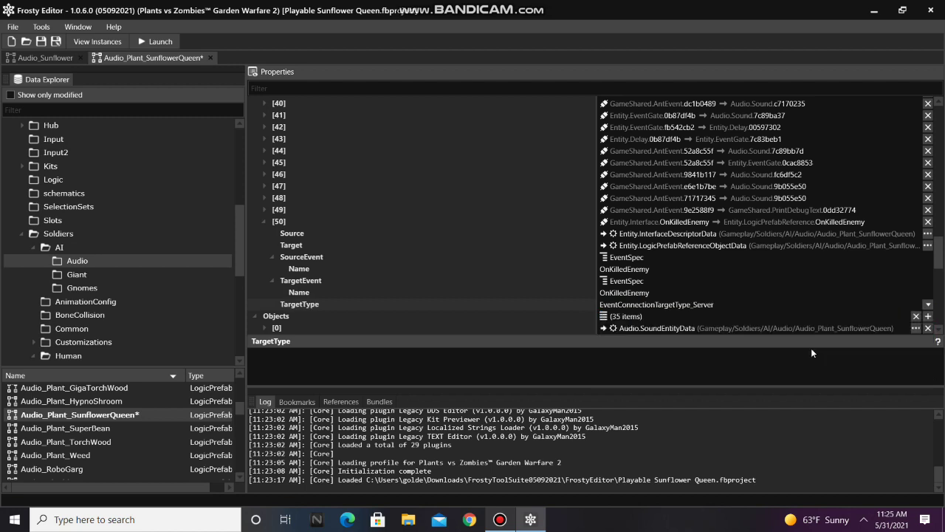
left_click(103, 355)
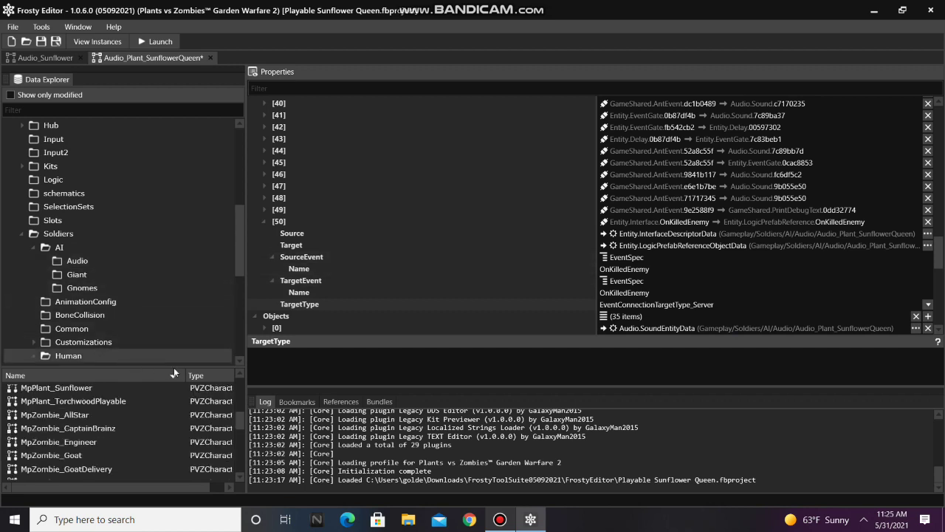
double_click(133, 387)
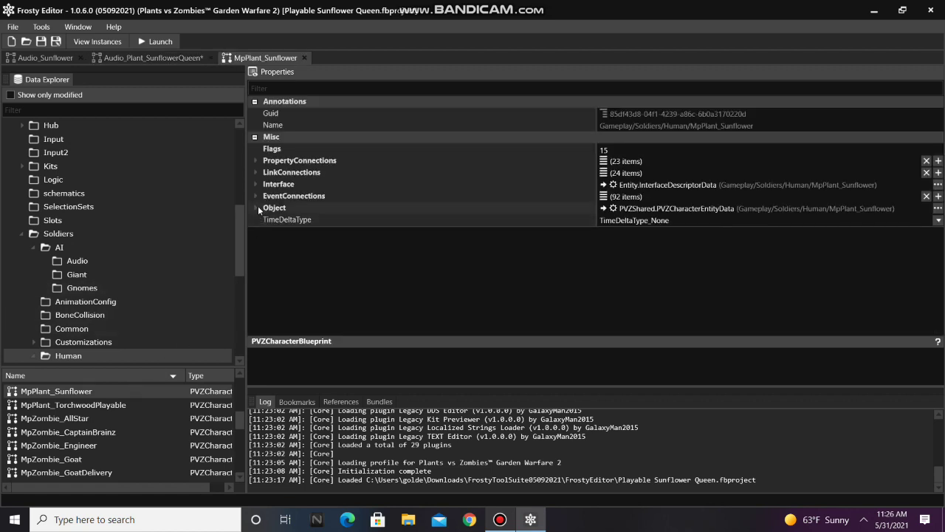
left_click(256, 205)
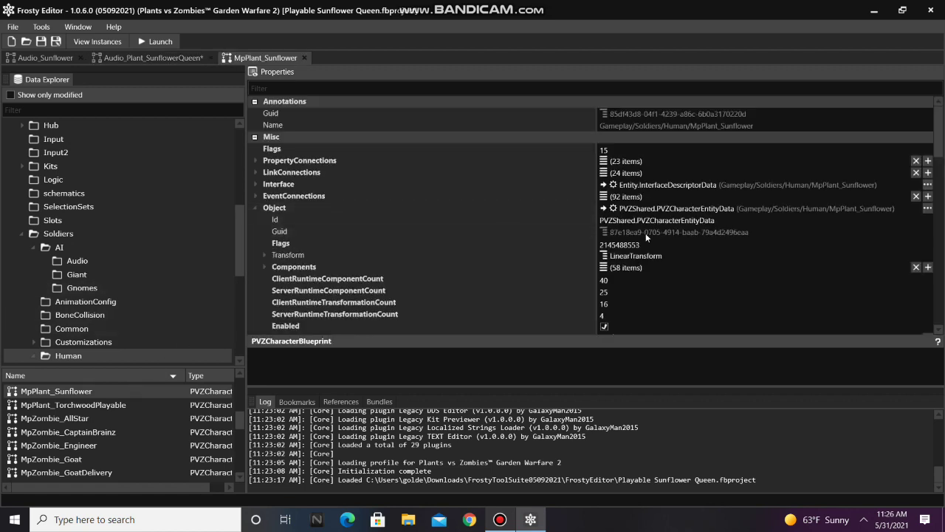
left_click(606, 245)
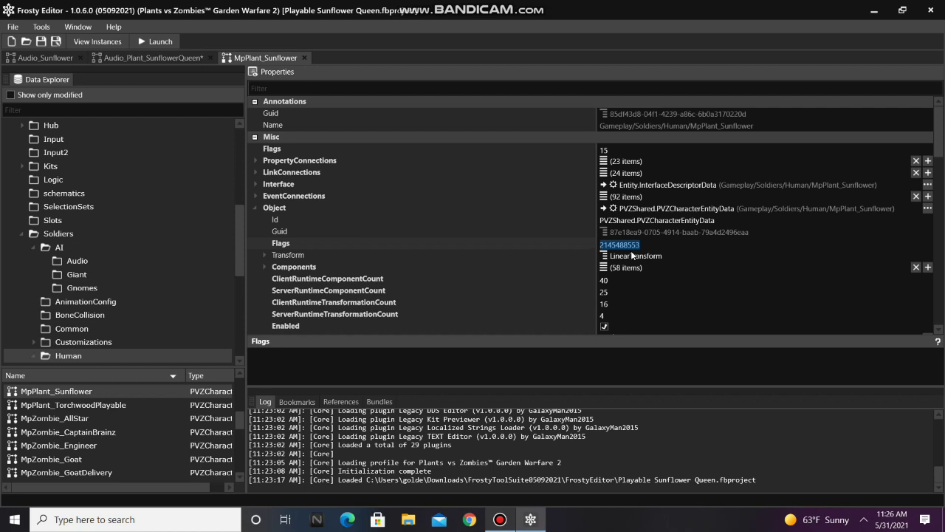
left_click(145, 248)
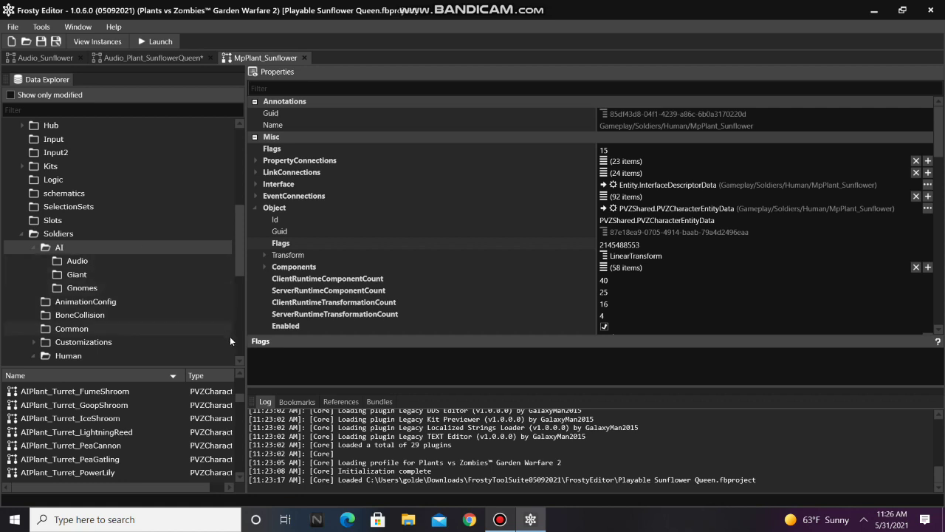
left_click(239, 370)
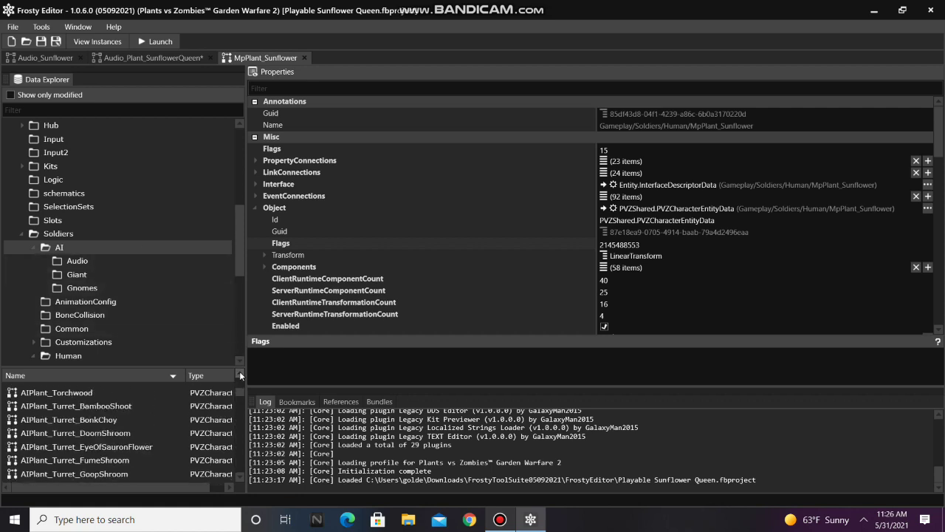
double_click(113, 443)
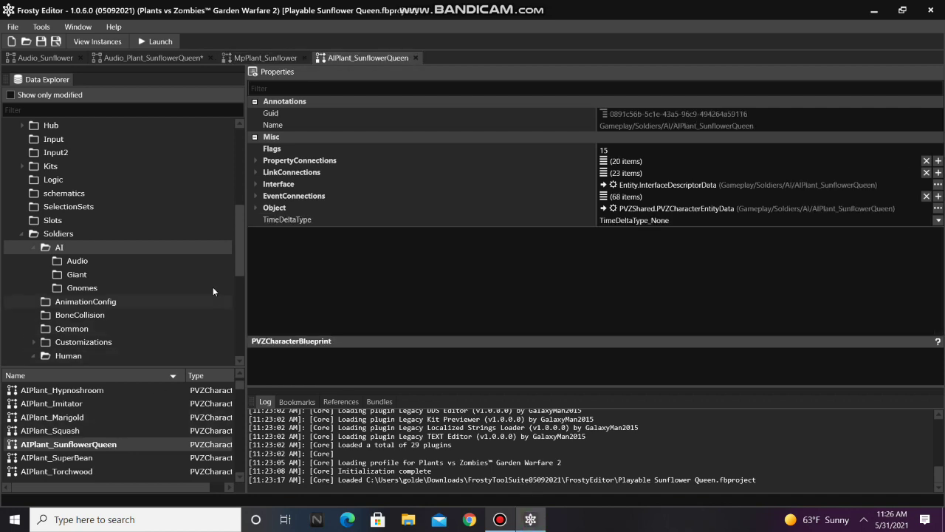
left_click(256, 207)
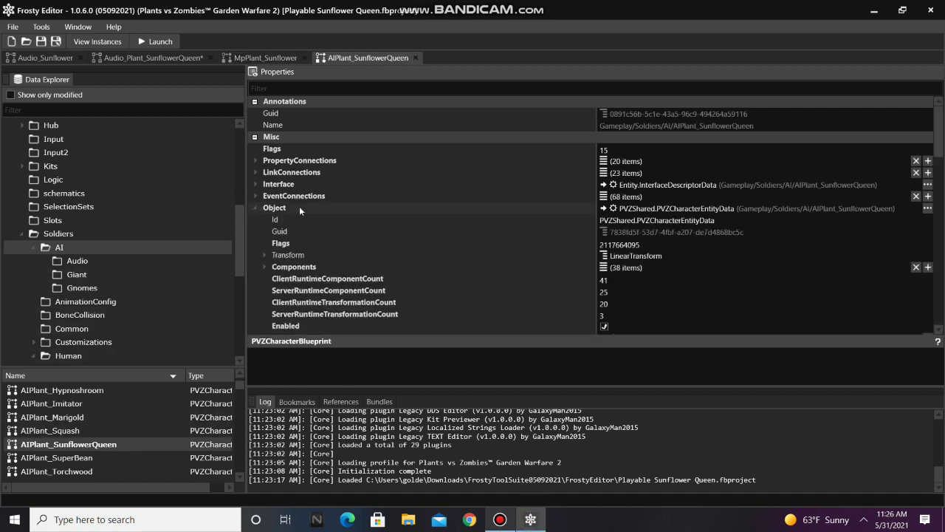
left_click_drag(664, 243, 598, 245)
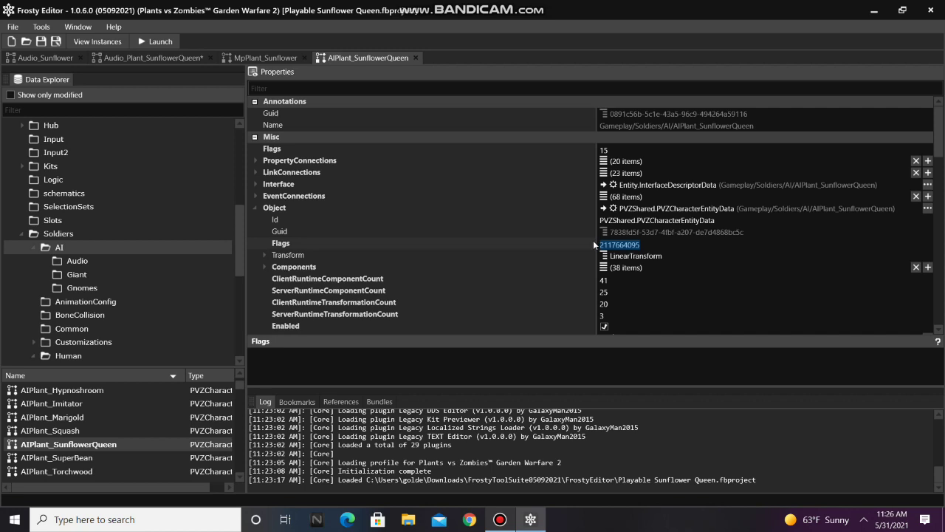
type("2145488553")
left_click(276, 57)
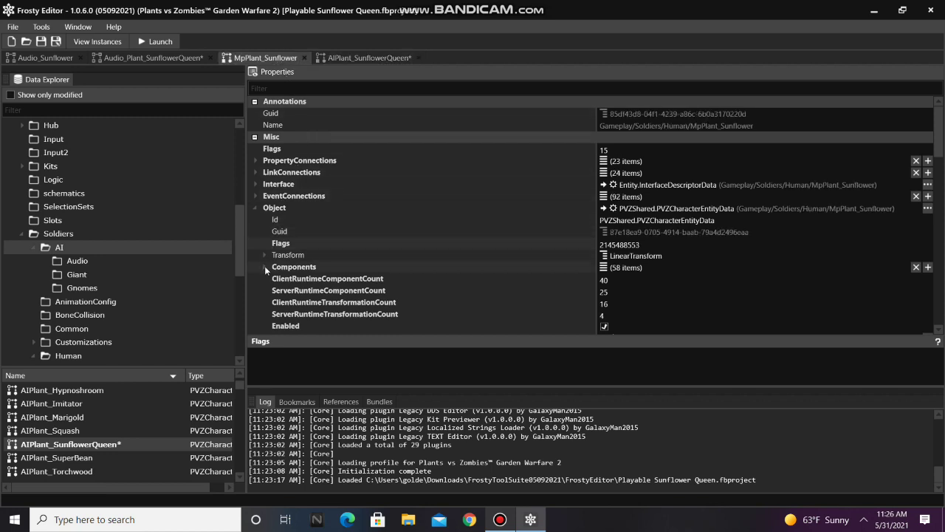
left_click(264, 267)
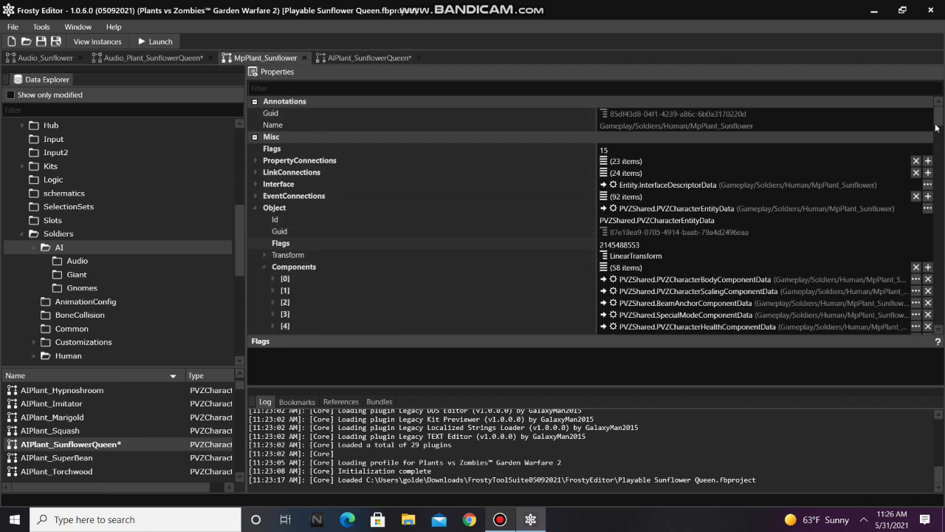
left_click_drag(935, 128, 937, 141)
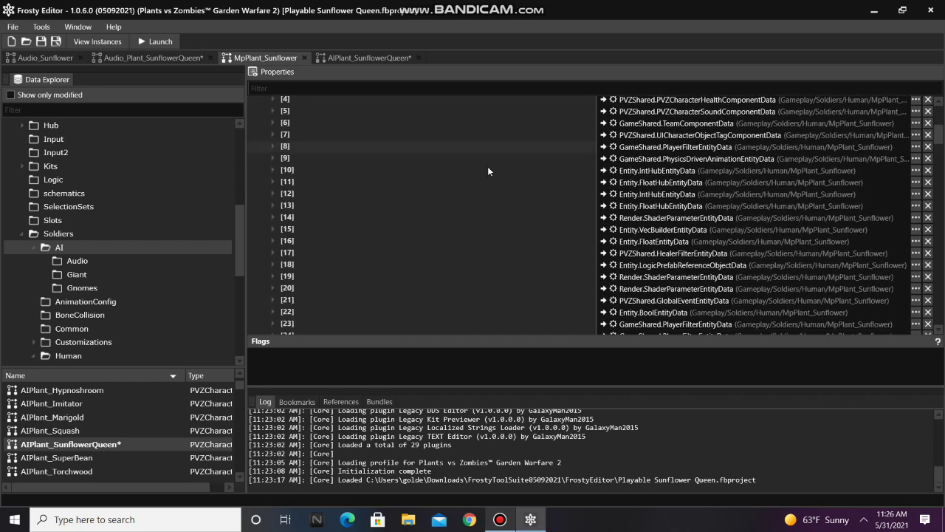
left_click(274, 264)
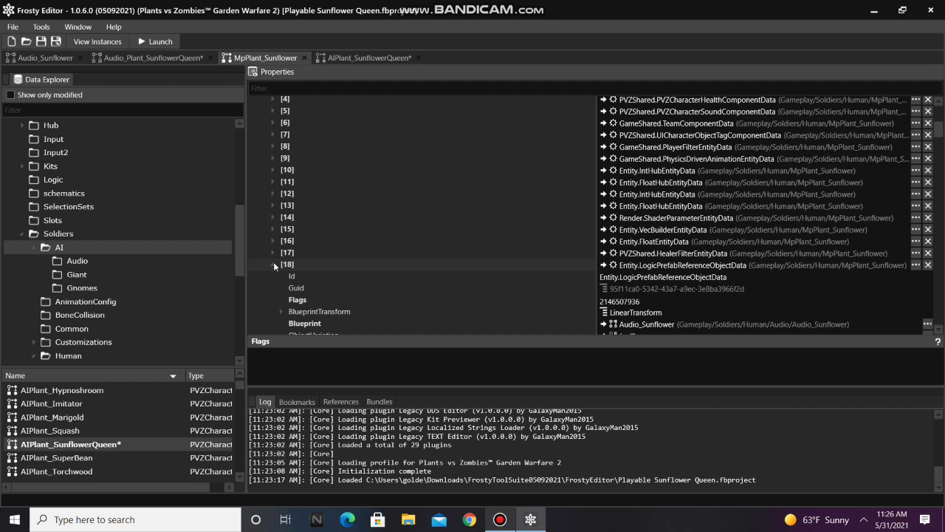
left_click_drag(658, 298, 587, 304)
left_click(384, 57)
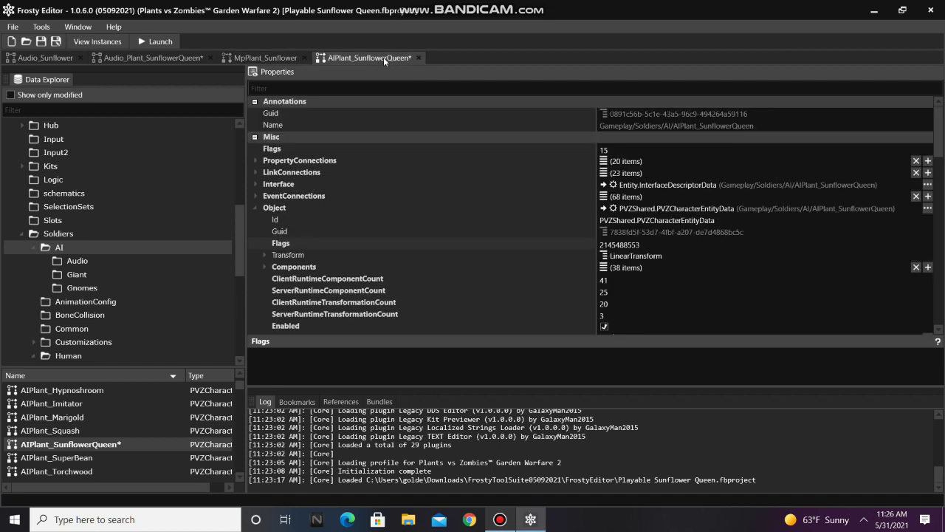
left_click(262, 267)
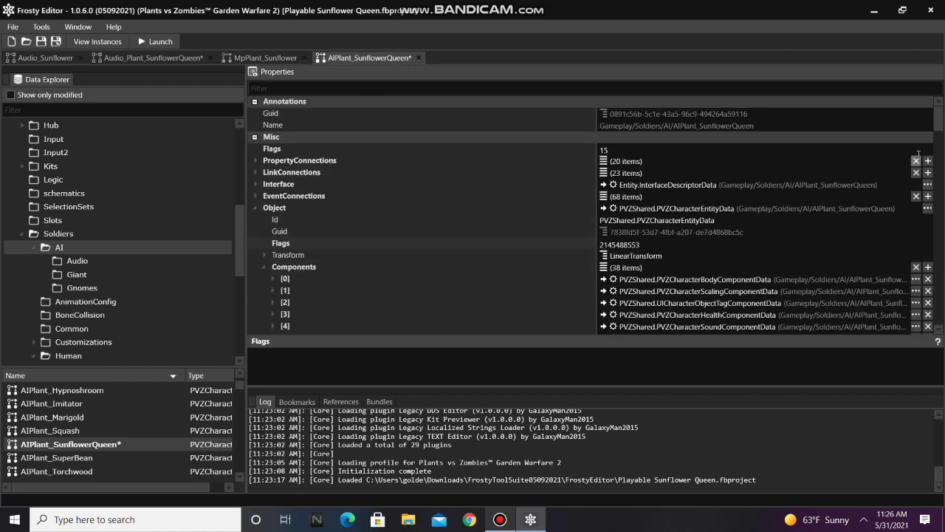
left_click_drag(939, 122, 940, 144)
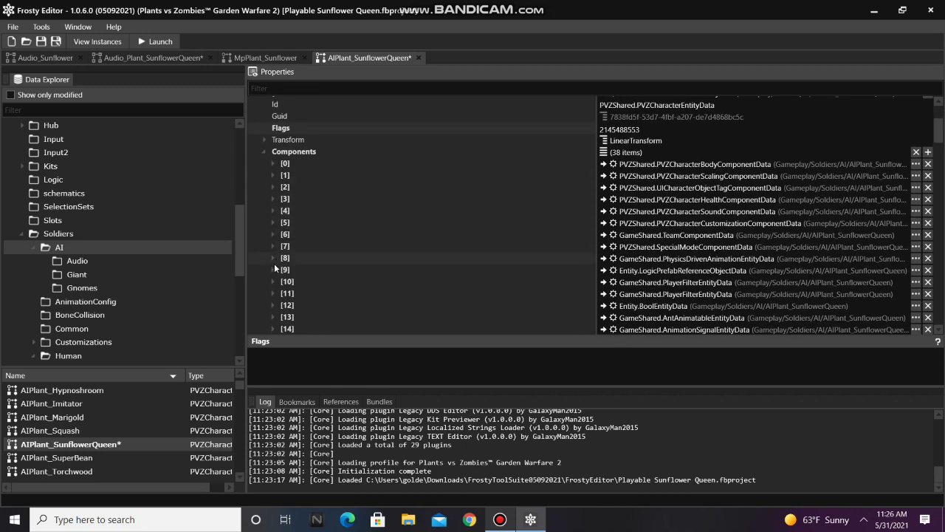
left_click(272, 270)
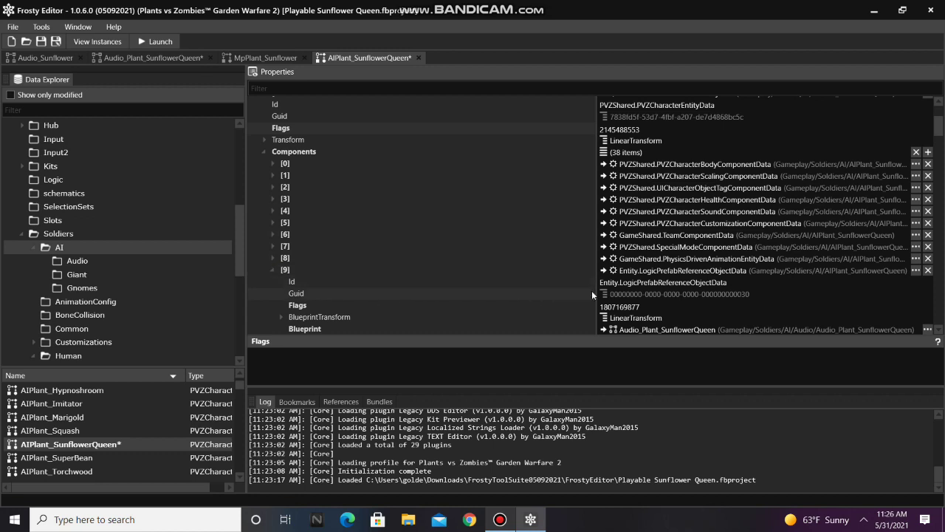
left_click_drag(647, 305, 614, 310)
type("2146507936")
scroll(602, 280, "up", 1)
Add a new event connection [68] to AIPlant_SunflowerQueen
scroll(604, 274, "up", 1)
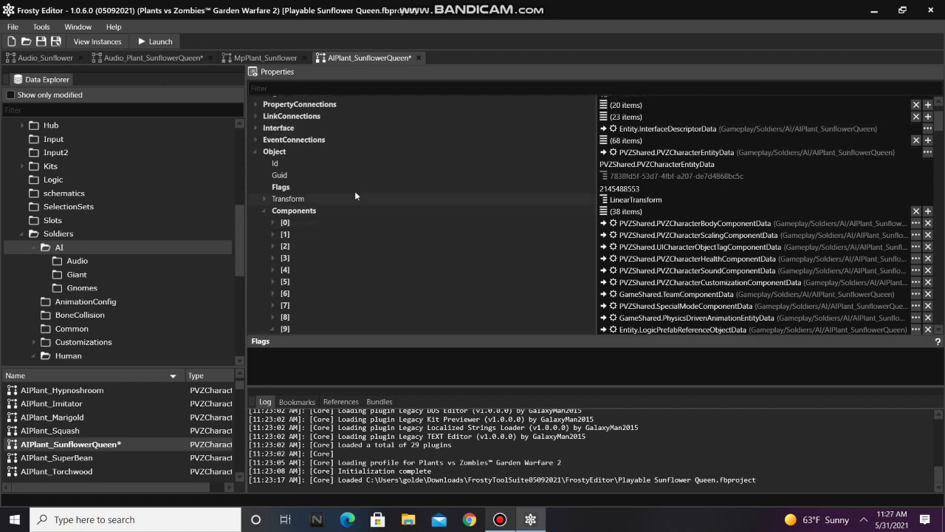
left_click(255, 139)
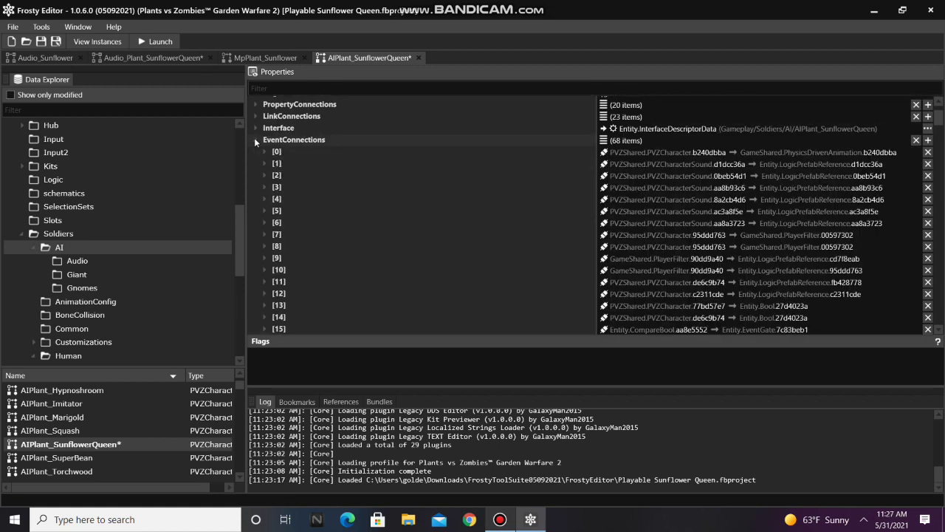
left_click(927, 141)
left_click_drag(942, 122, 942, 171)
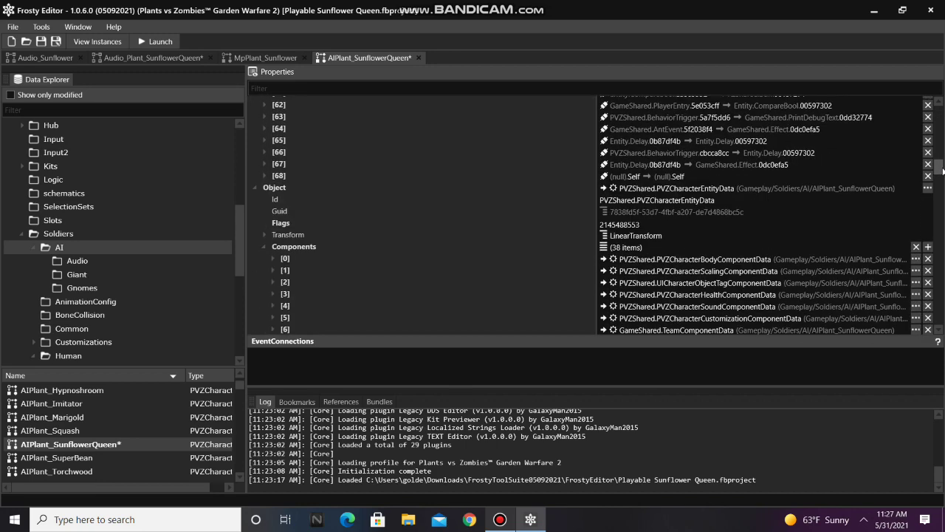
left_click(263, 176)
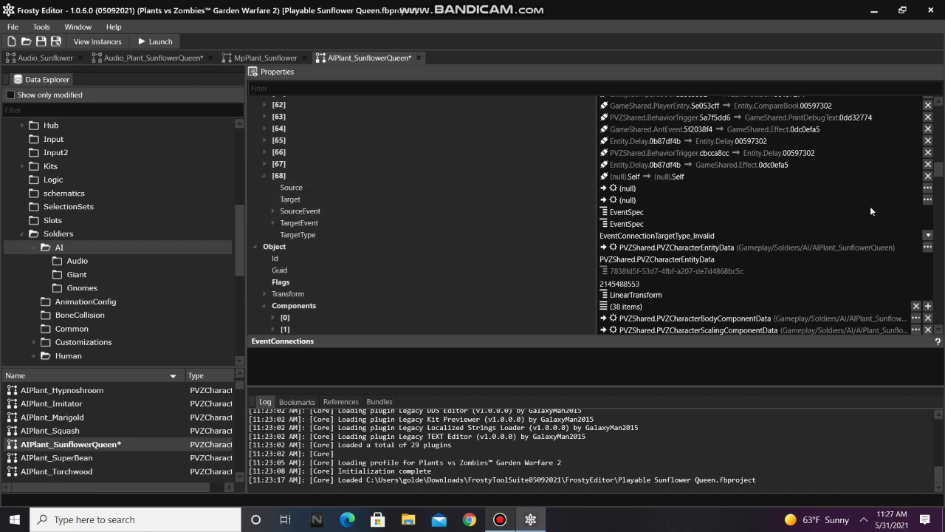
Set connection [68]'s source to PVZCharacterEntityData and target to LogicPrefabReferenceObjectData
left_click(928, 188)
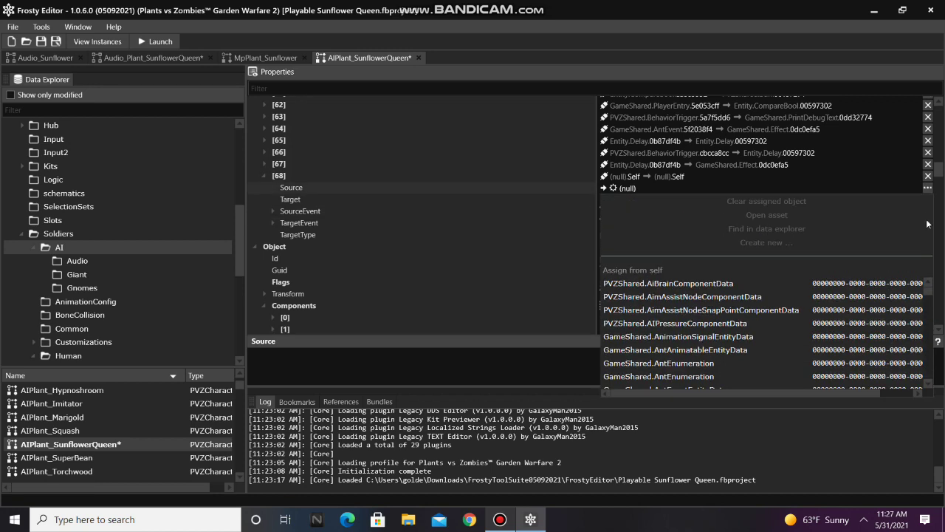
left_click_drag(927, 291, 930, 303)
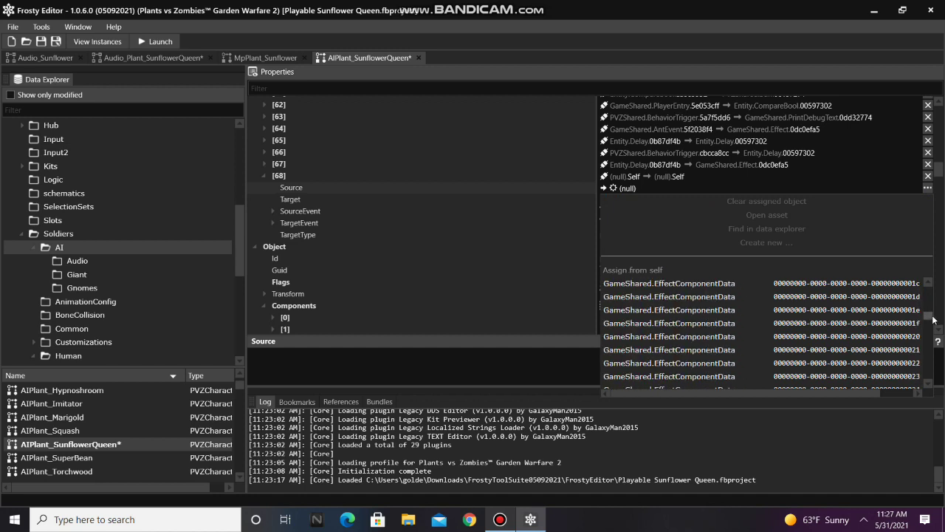
left_click_drag(930, 303, 938, 355)
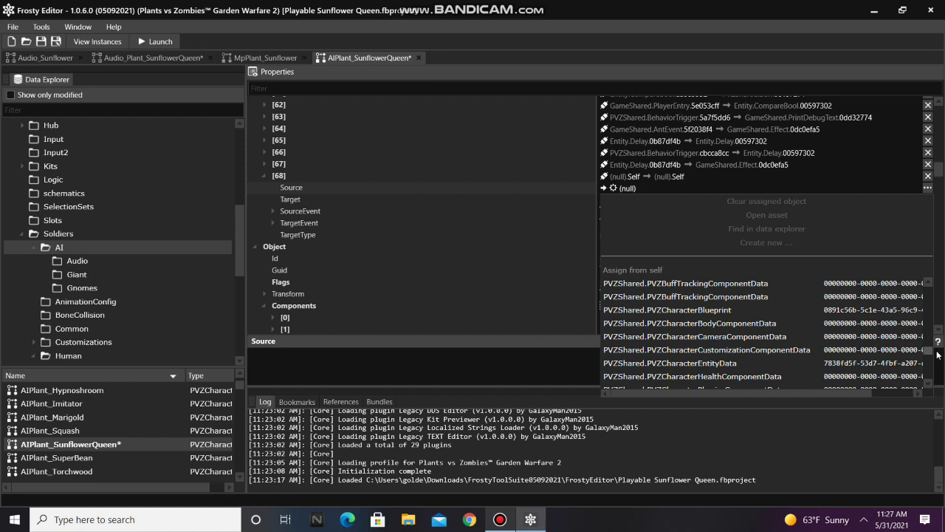
left_click(893, 363)
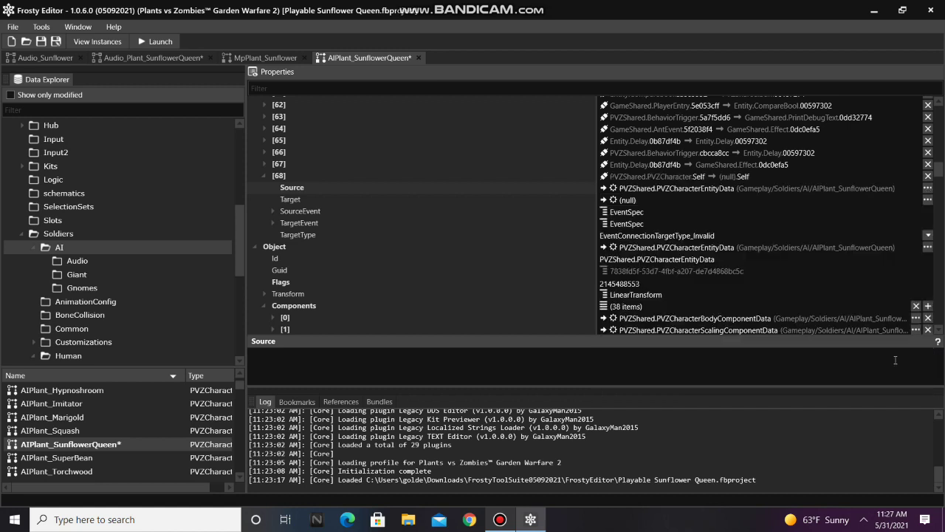
left_click(927, 200)
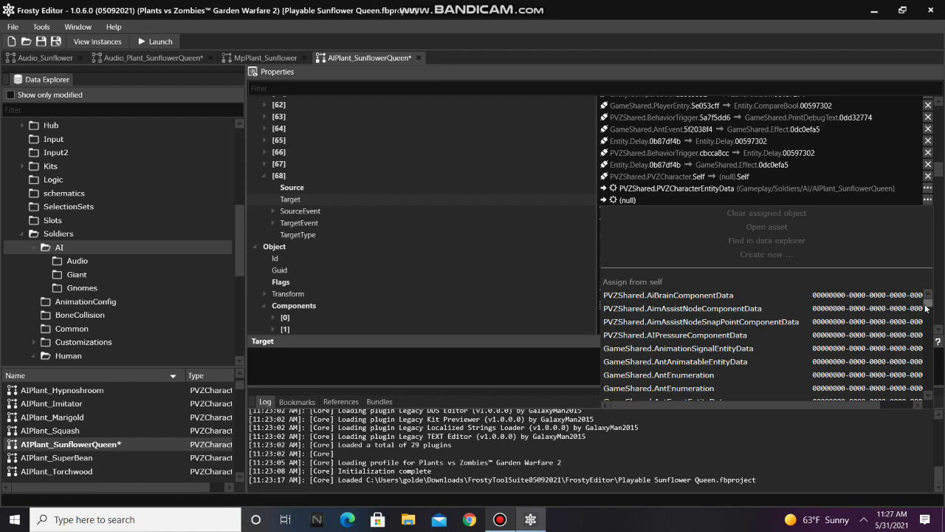
left_click_drag(926, 308, 925, 346)
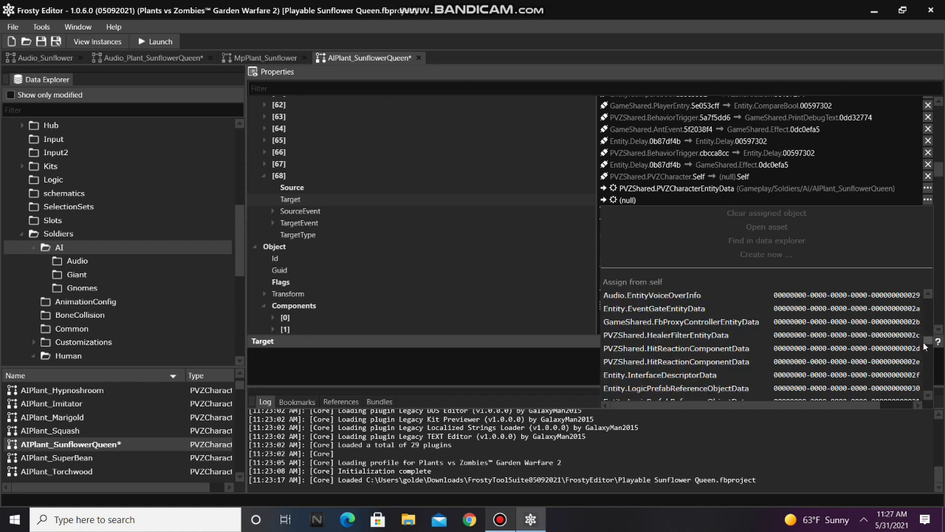
left_click(854, 387)
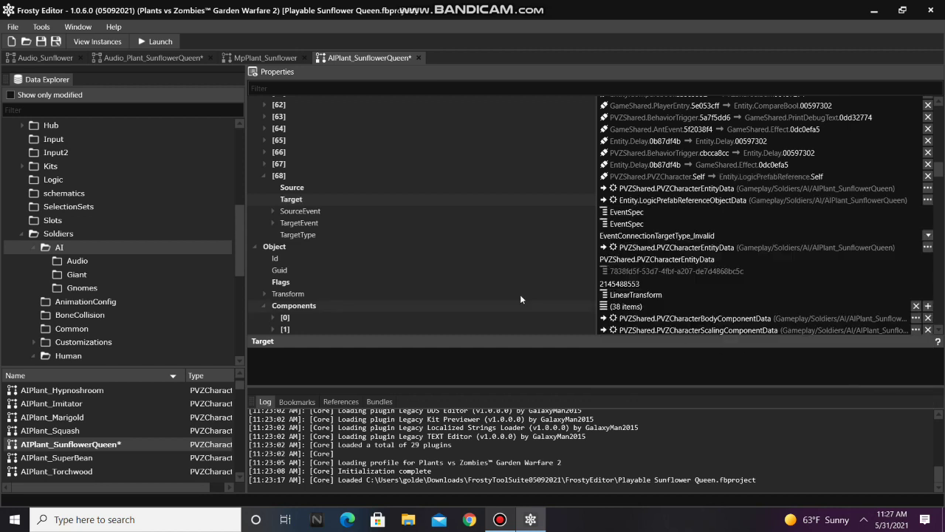
left_click(273, 211)
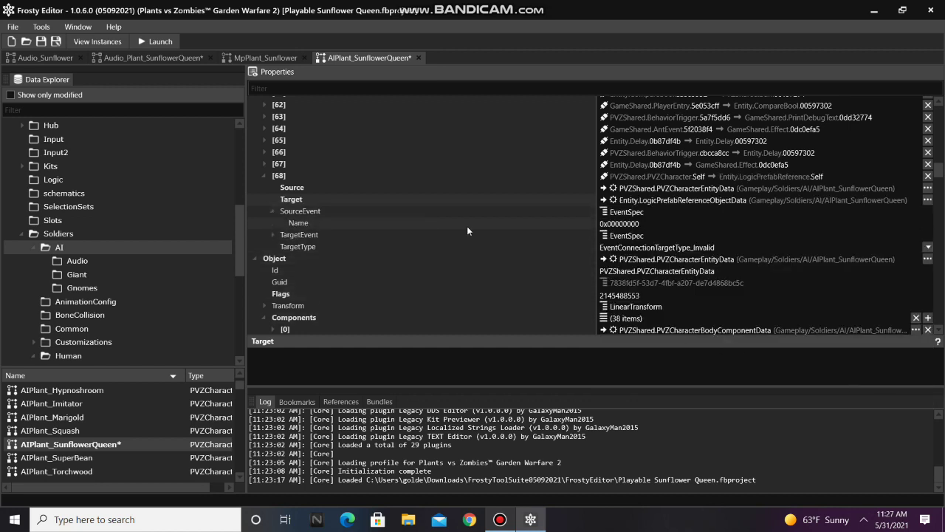
Name both the source and target events of connection [68] OnKilledEnemy
left_click_drag(646, 226, 574, 229)
type("O")
type("nKilledEnemy")
left_click(273, 232)
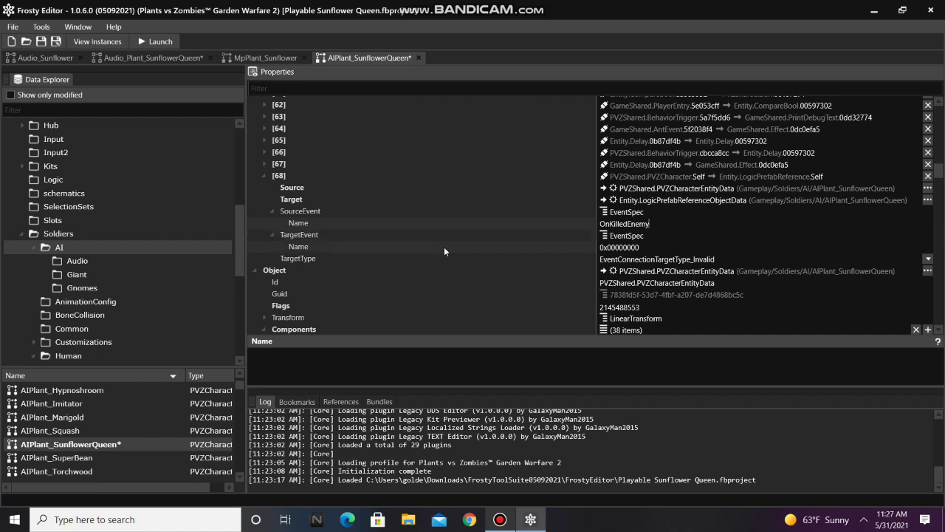
key("Tab")
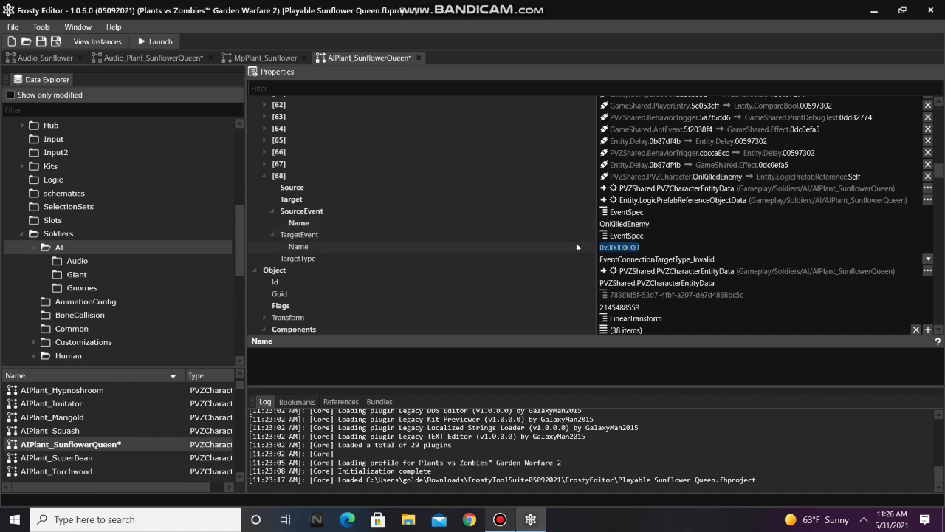
type("OnKi")
type("lledEn")
type("emy")
Set the connection's TargetType to Server and export the mod to launch the game
left_click(927, 258)
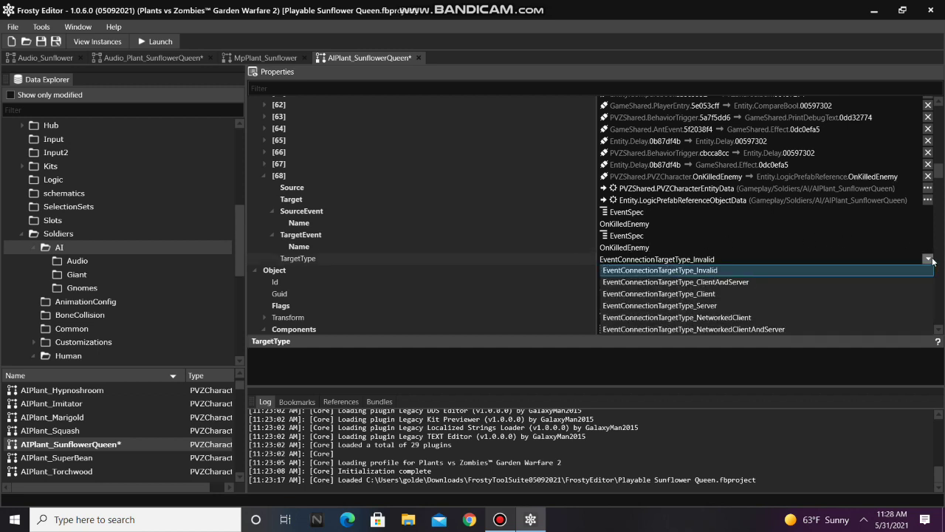
left_click(829, 303)
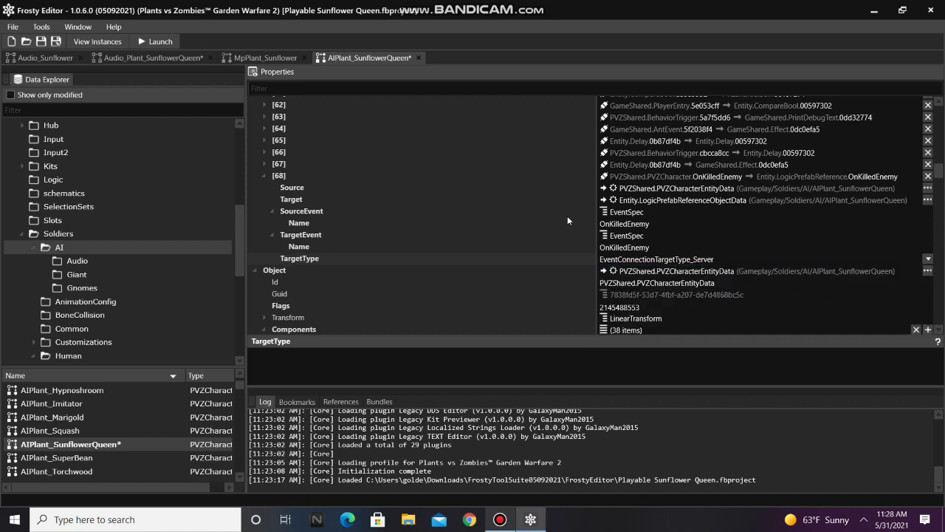
left_click(168, 42)
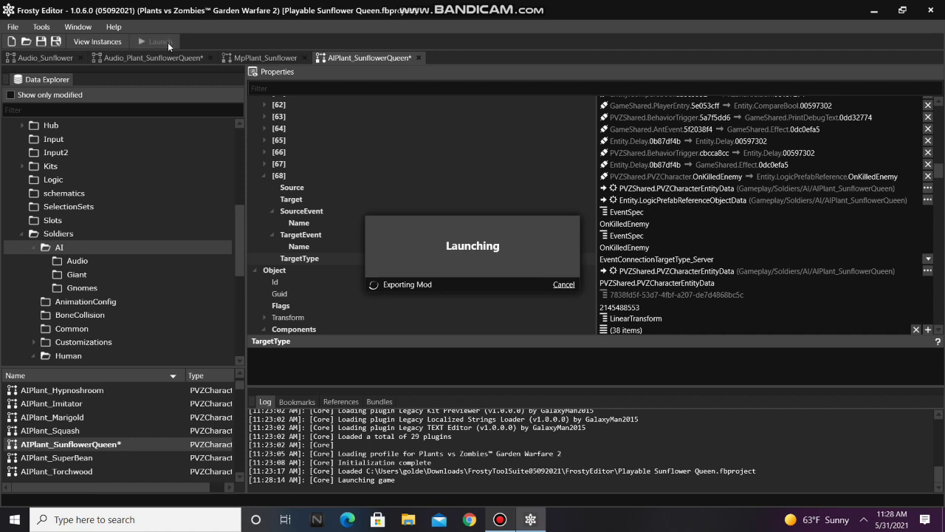